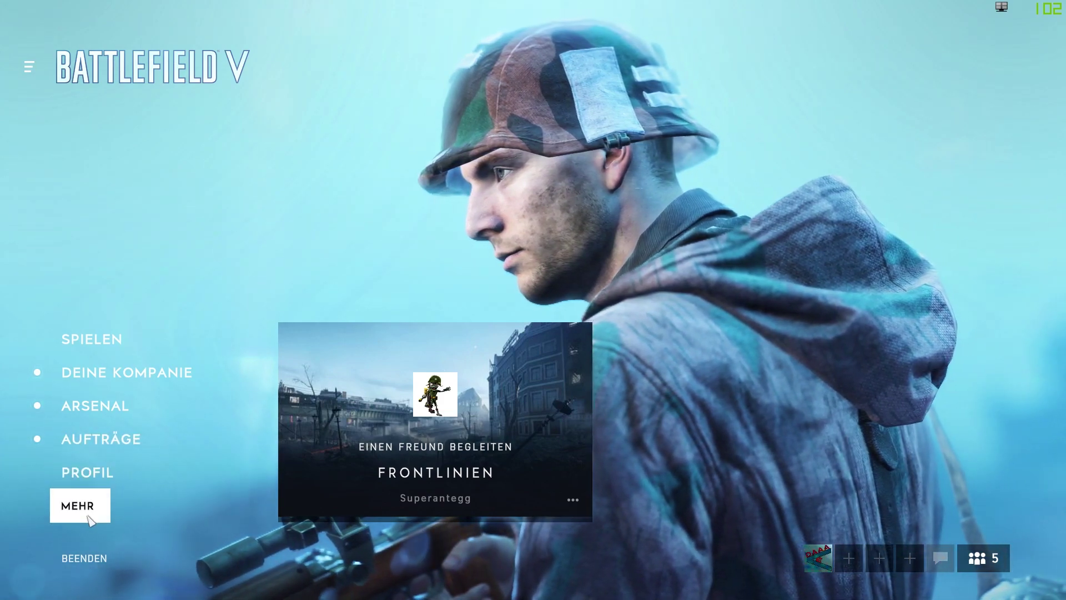
Open the advanced (Erweitert) graphics settings in Battlefield V's options.
left_click(89, 516)
left_click(326, 325)
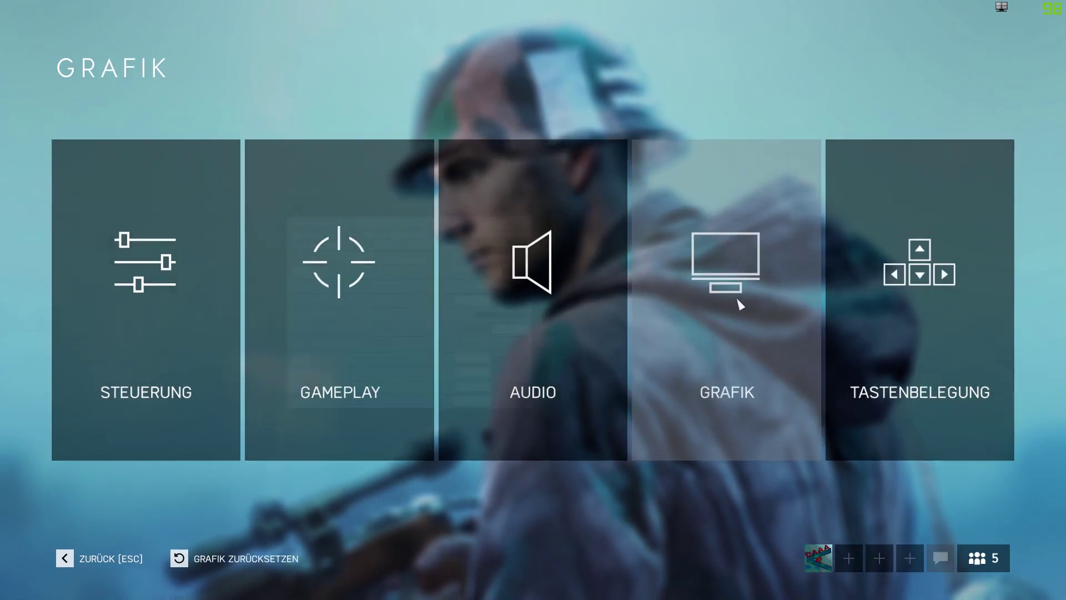
left_click(740, 304)
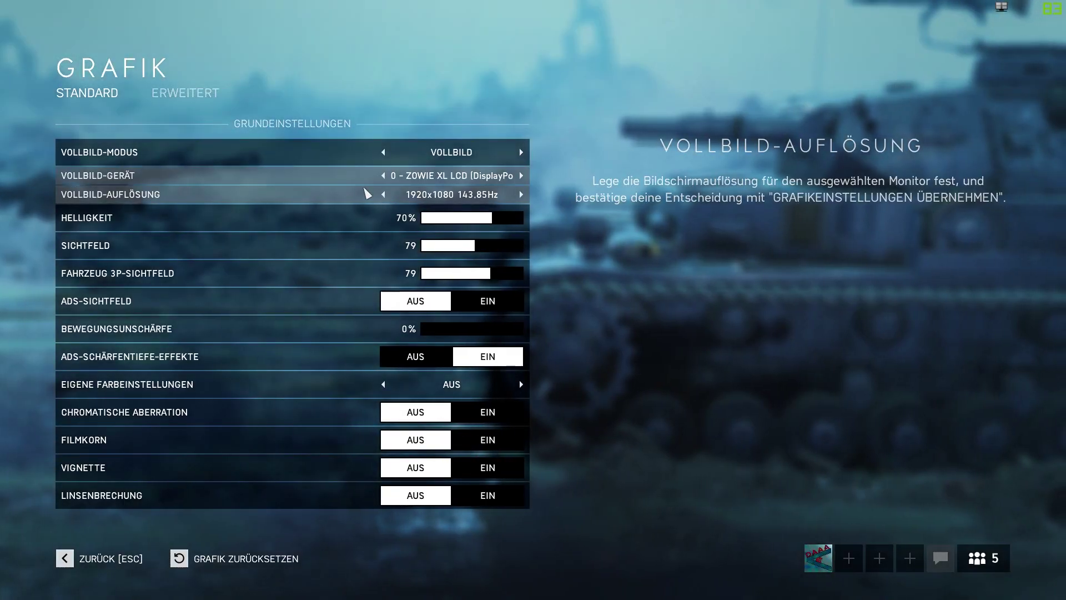
left_click(216, 100)
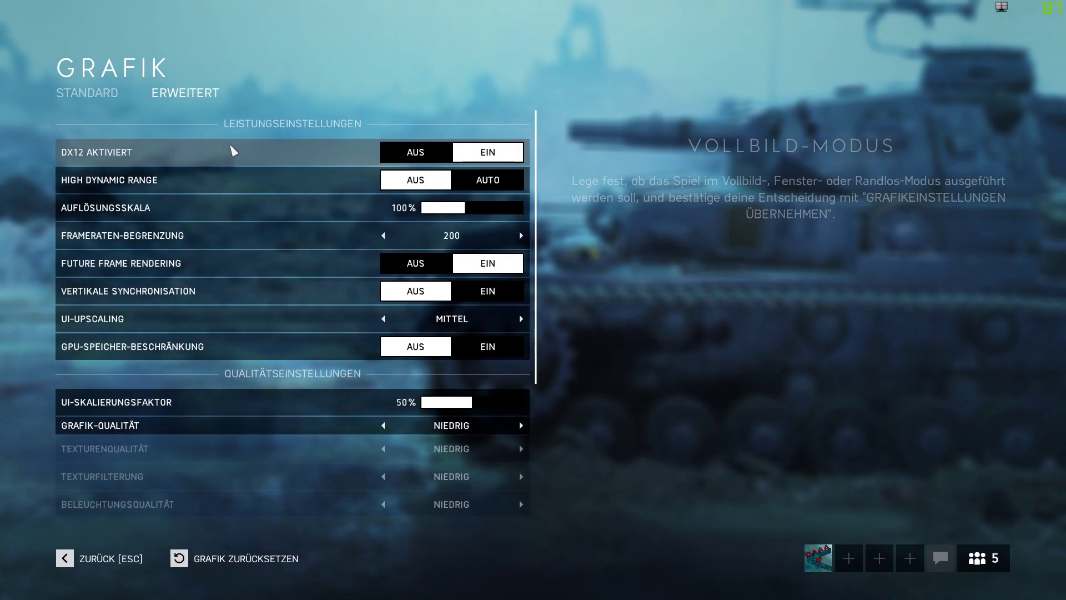
Examine the advanced performance and quality settings, including DX12, frame rate limit and Future Frame Rendering, and leave the options.
scroll(337, 261, "down", 5)
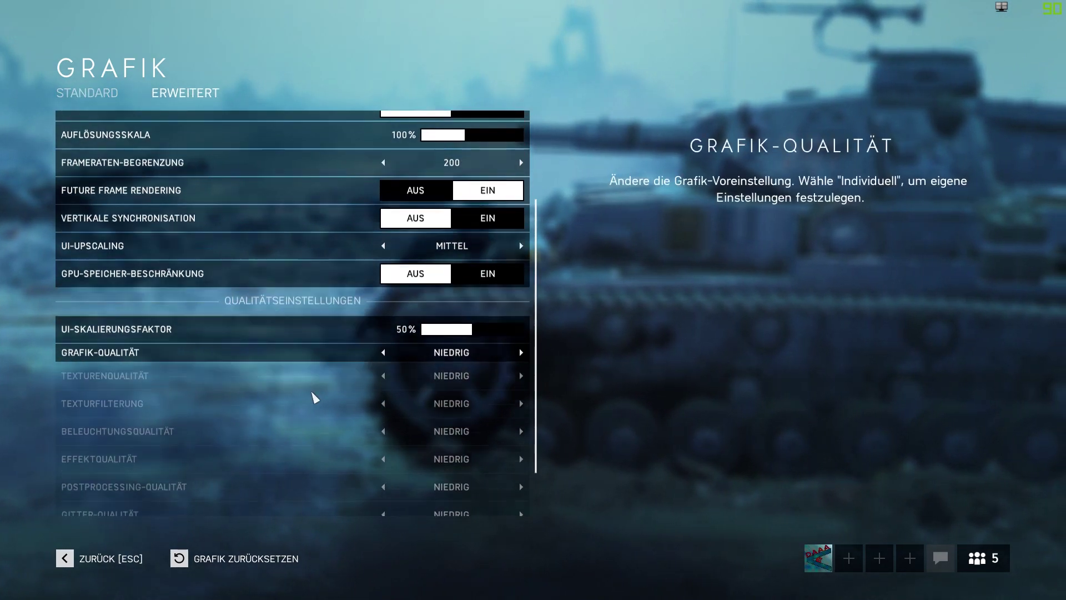
scroll(314, 417, "up", 1)
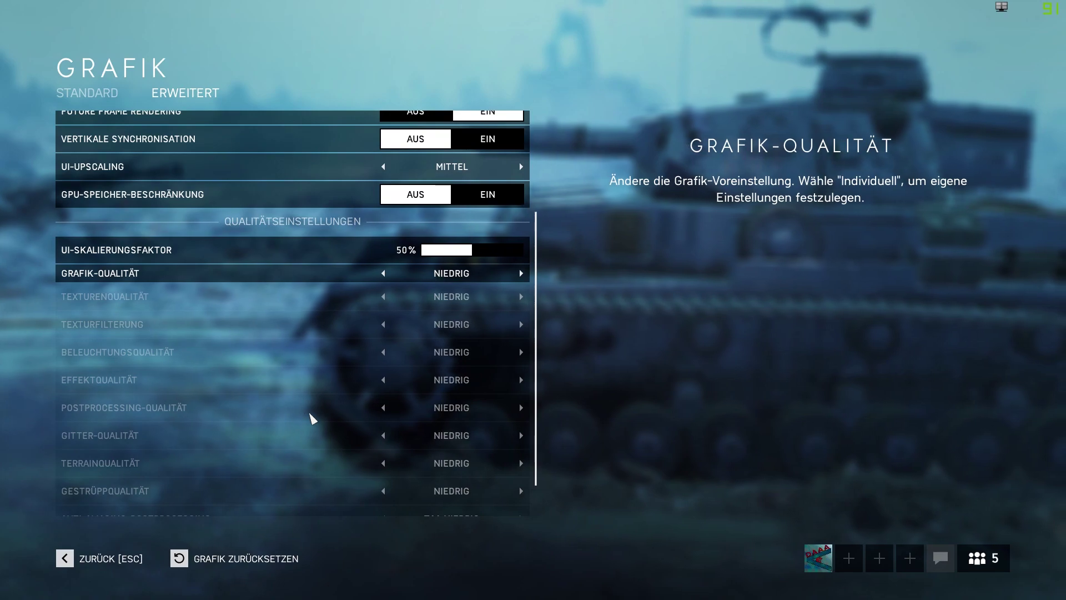
scroll(313, 417, "down", 1)
scroll(312, 418, "up", 5)
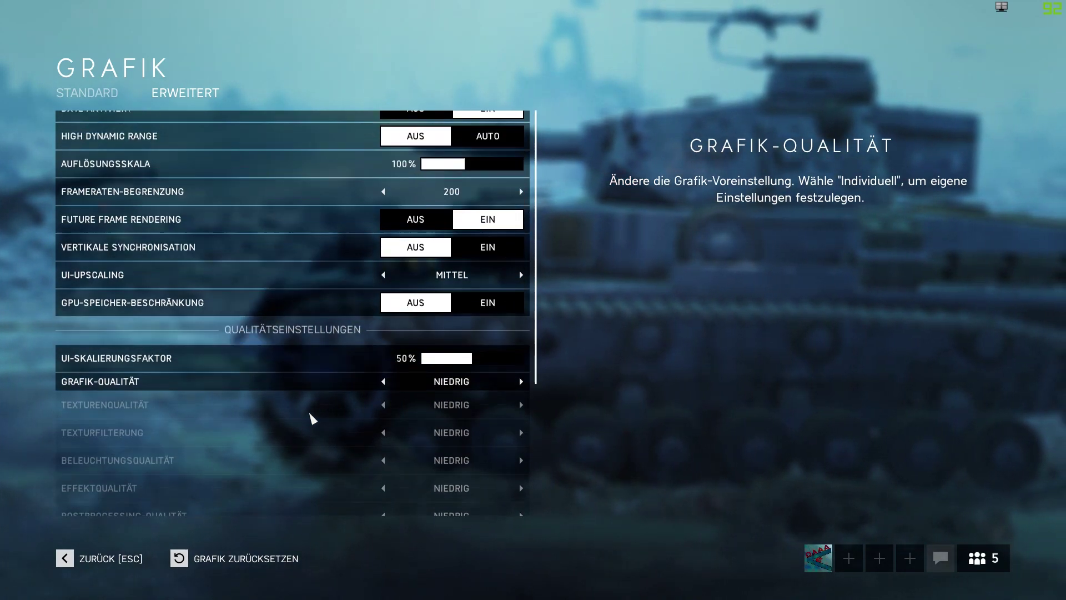
mouse_move(276, 360)
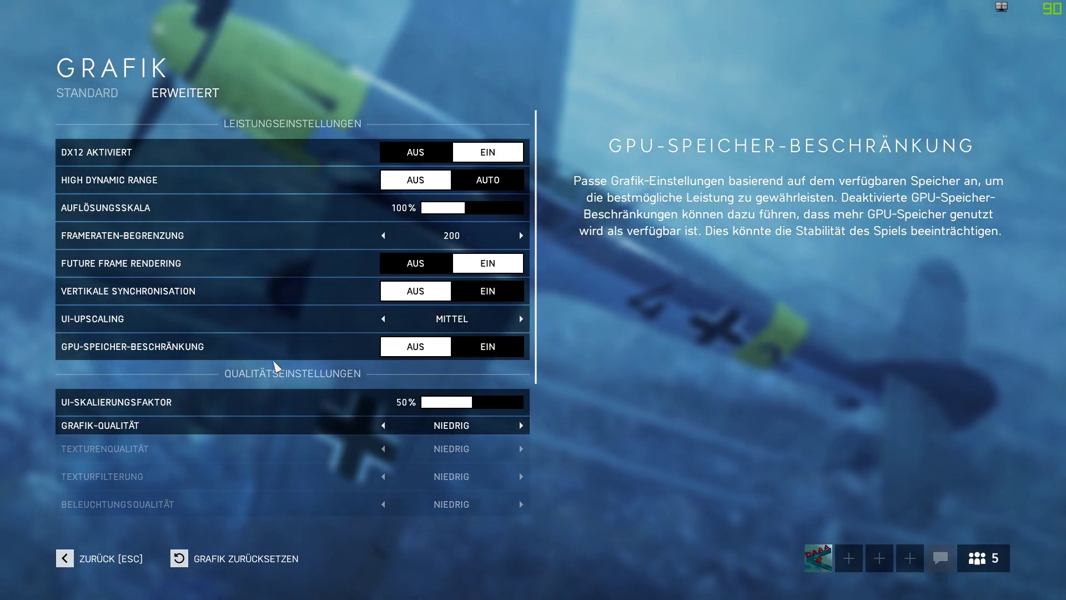
mouse_move(341, 160)
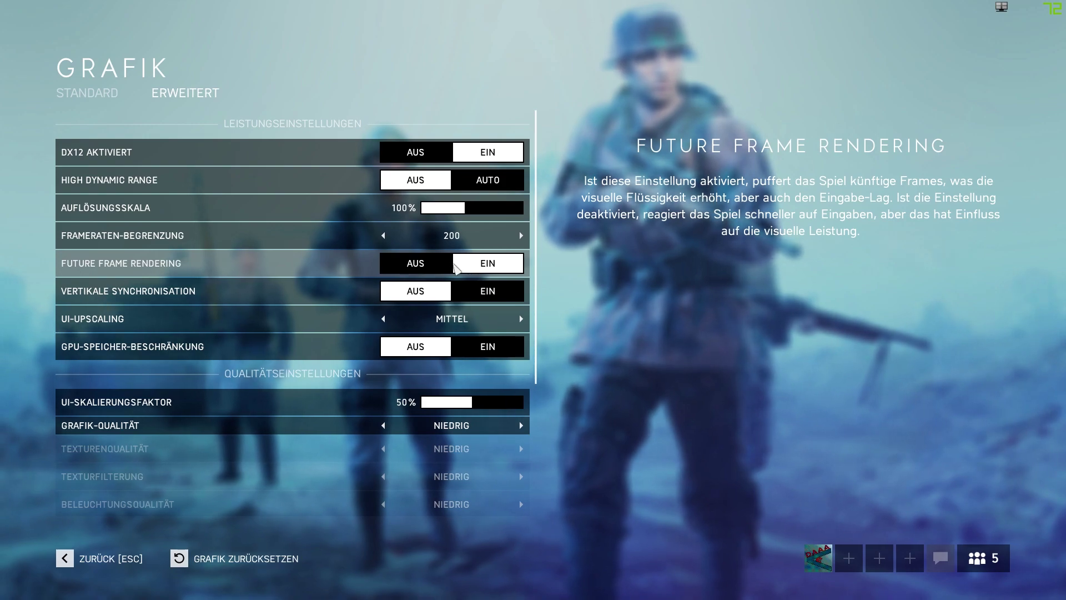
key("Escape")
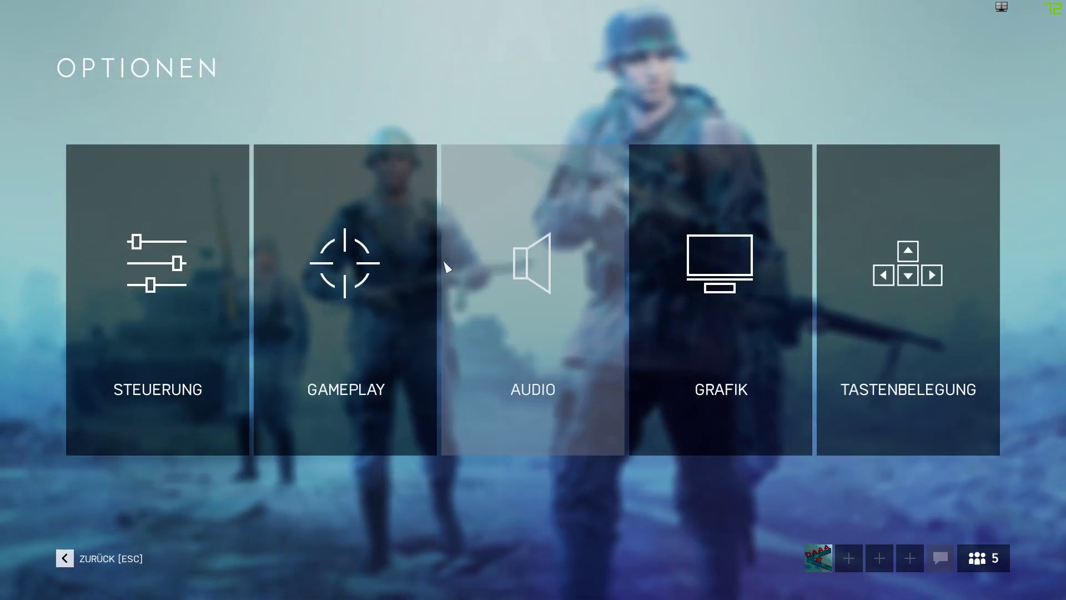
key("Escape")
key("Escape")
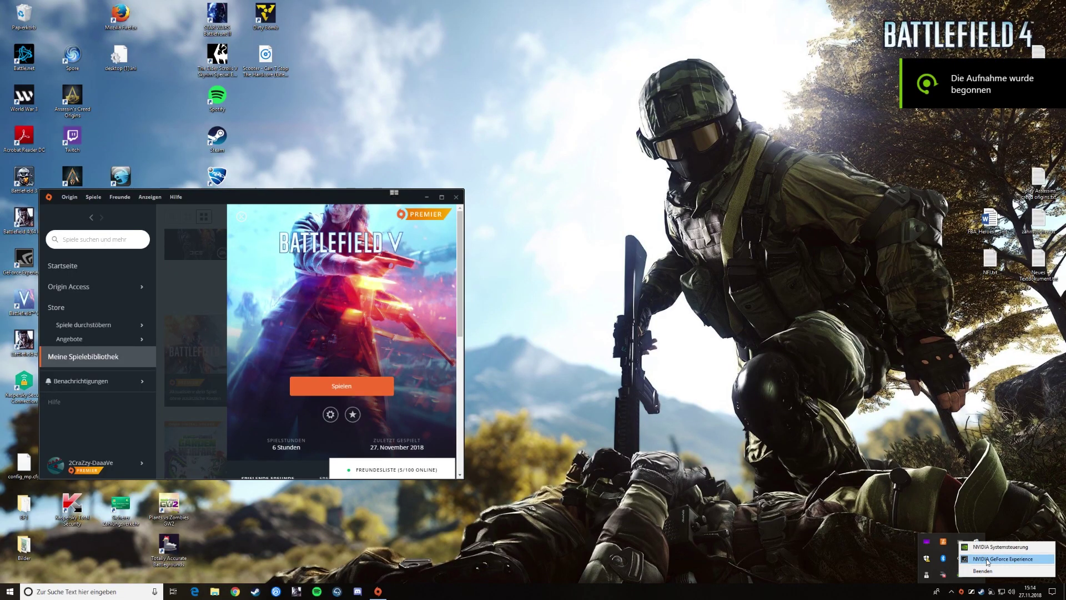
Open the NVIDIA control panel (NVIDIA Systemsteuerung) and review the program-specific 3D settings for Battlefield V (bfv.exe).
left_click(988, 548)
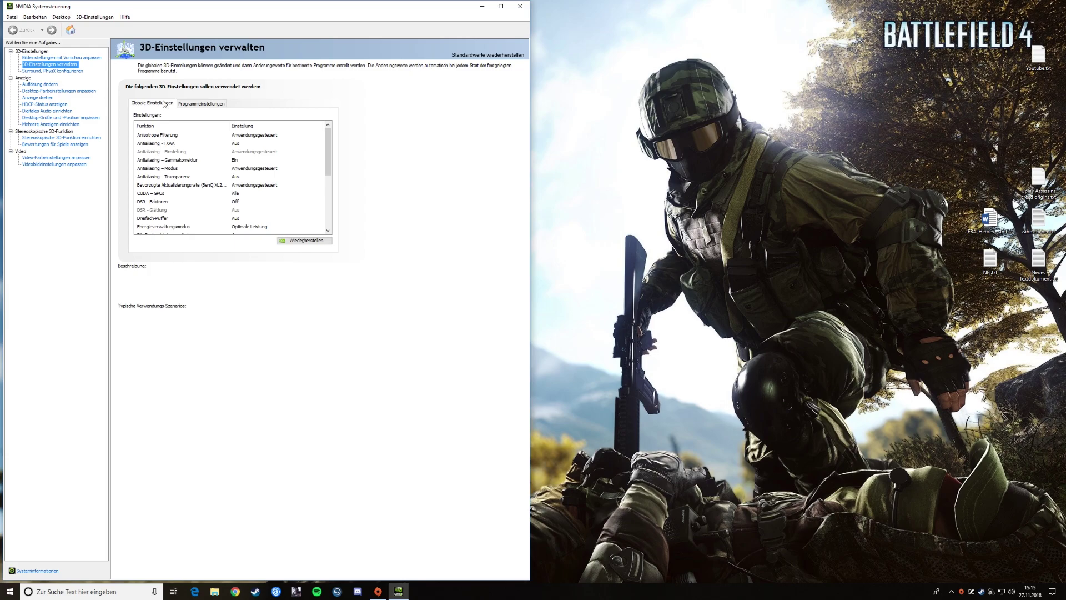
left_click(203, 102)
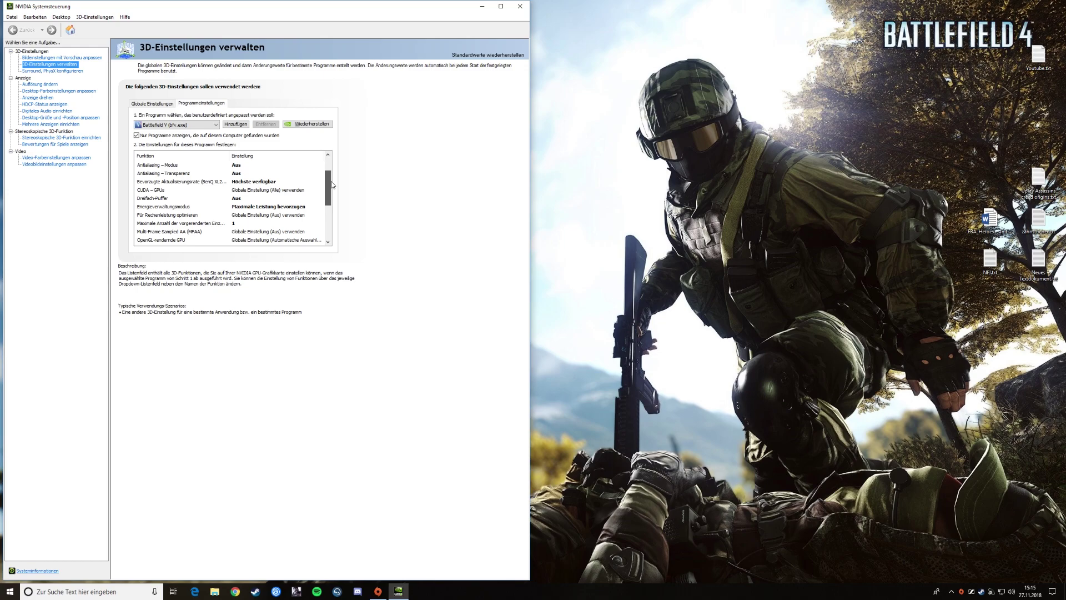
left_click_drag(332, 184, 331, 185)
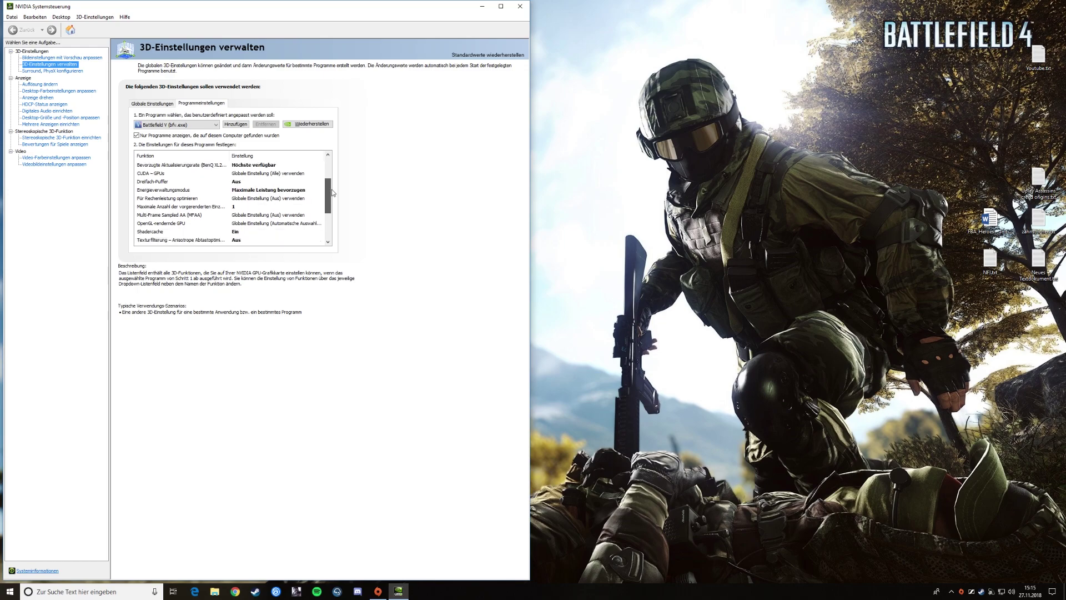
left_click_drag(332, 192, 333, 217)
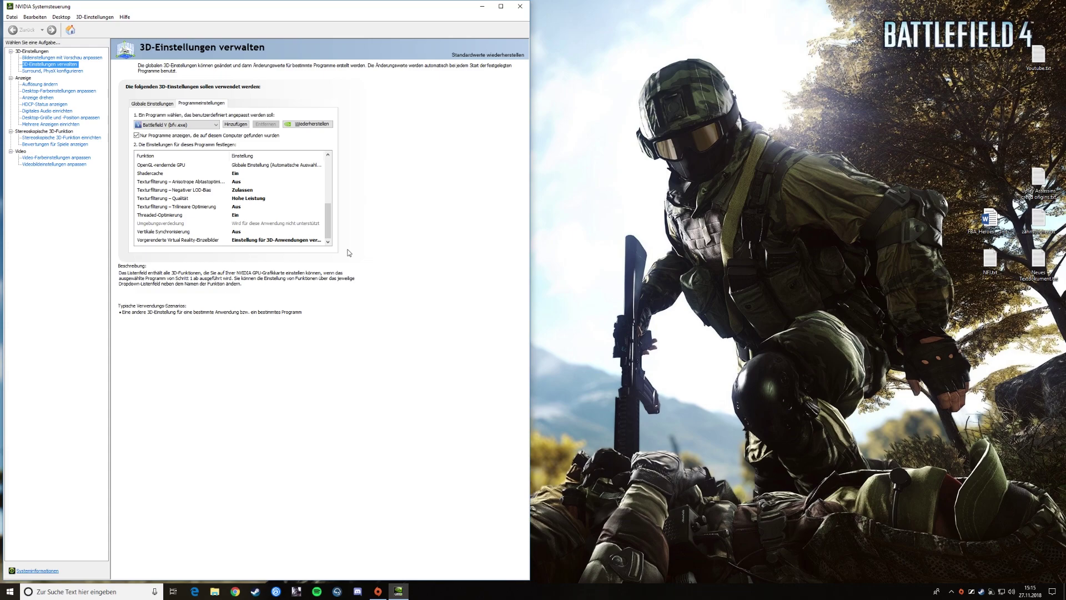
Set Battlefield V's prerendered virtual reality frames (Vorgerenderte Virtual Reality-Einzelbilder) to 1 and apply the change.
left_click(280, 242)
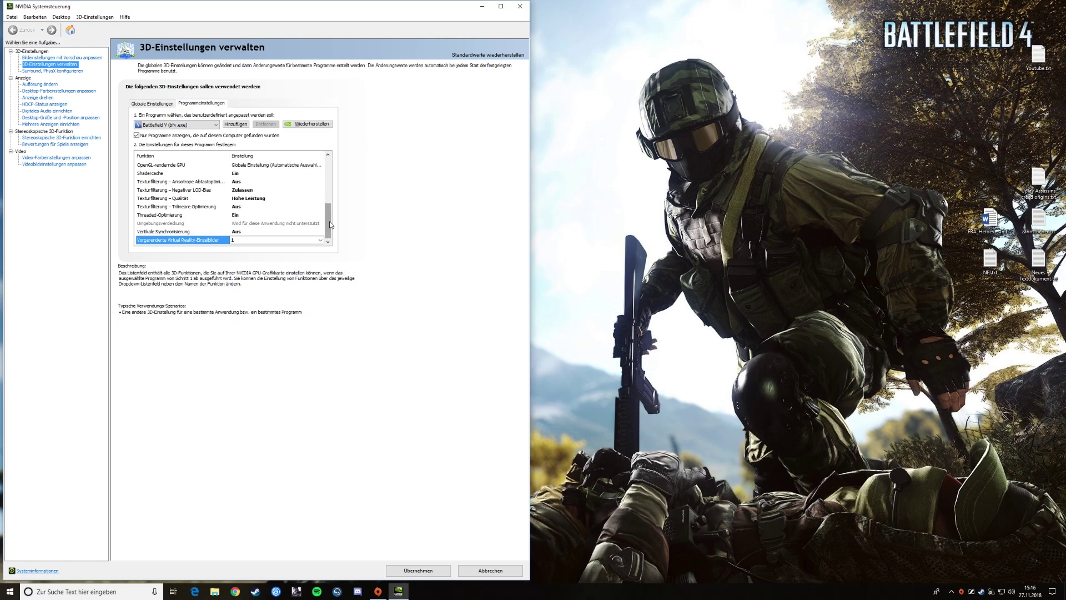
mouse_move(330, 225)
left_mouse_down()
mouse_move(326, 191)
mouse_move(330, 225)
left_mouse_up()
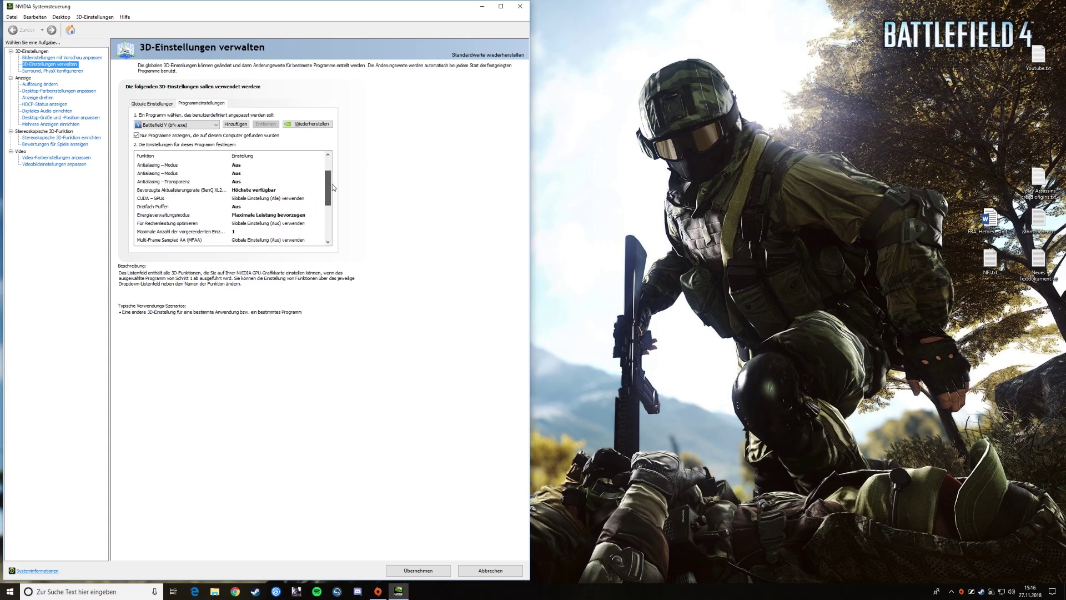
left_click_drag(333, 187, 332, 172)
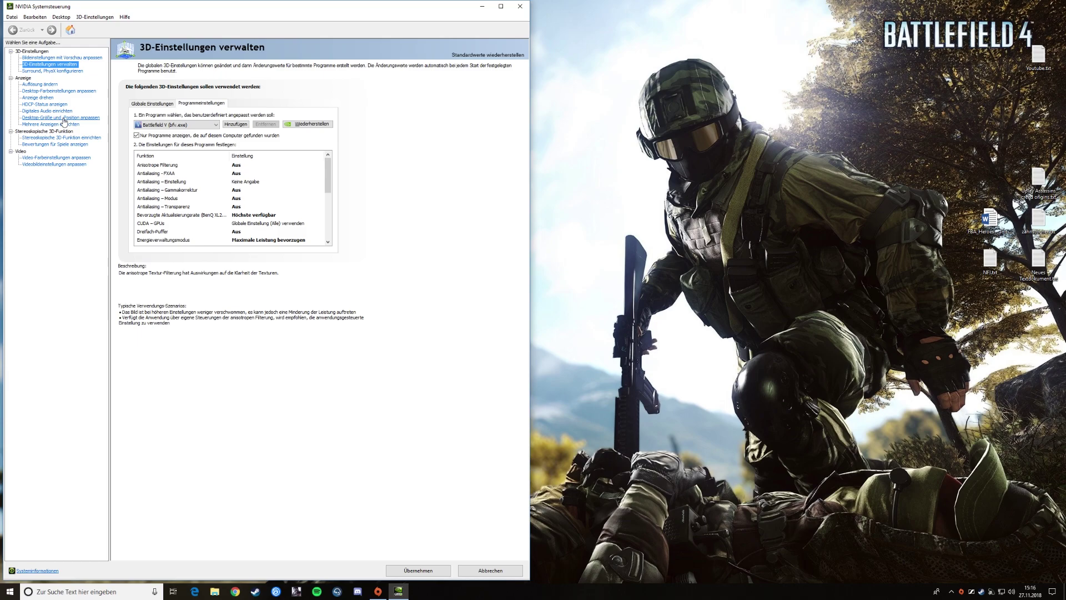
left_click(63, 118)
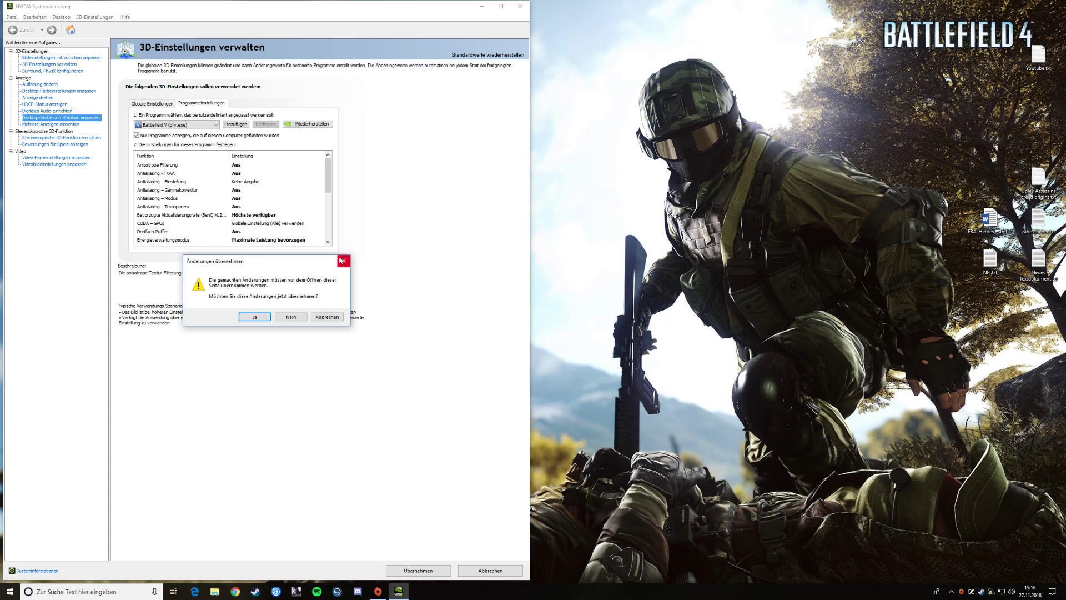
left_click(344, 261)
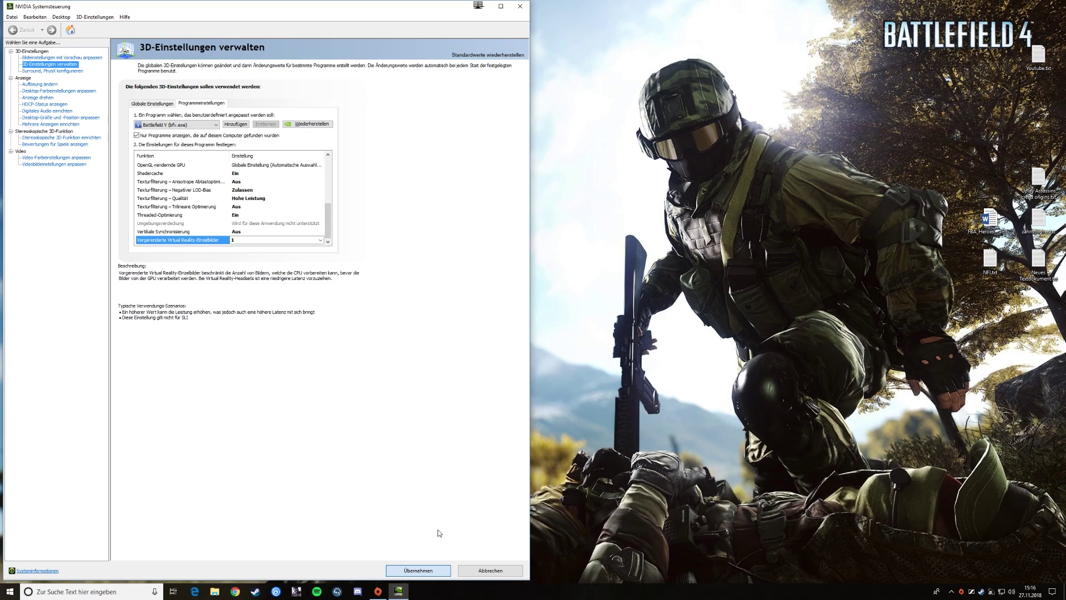
left_click(419, 575)
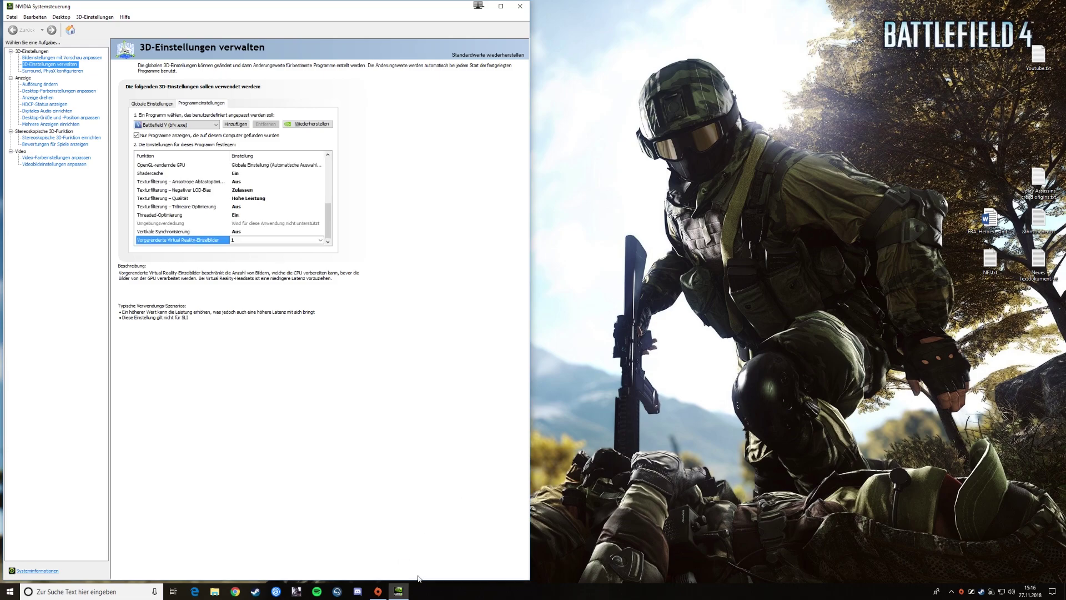
Review the scaling settings for desktop size and position and close the NVIDIA control panel.
left_click(44, 118)
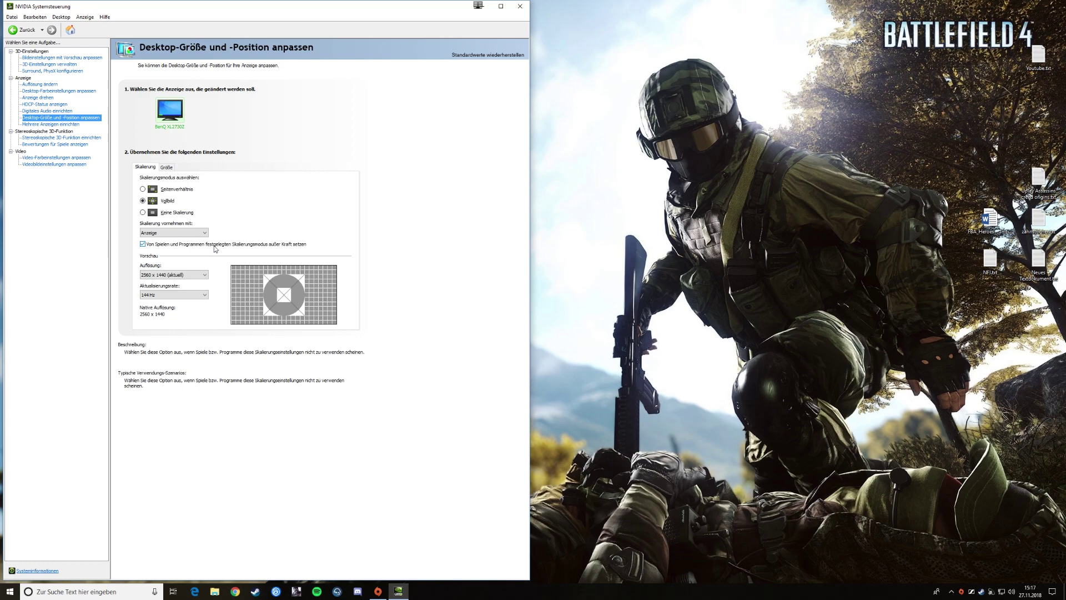
left_click(520, 6)
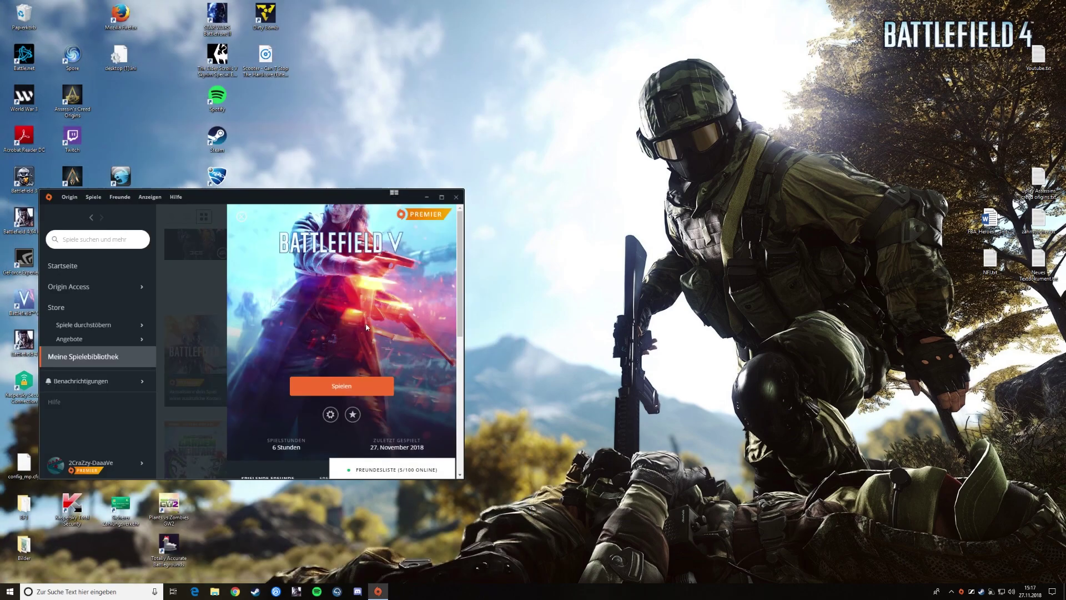
In File Explorer, go to the Battlefield V folder inside Origin Games on drive D:.
left_click(10, 591)
left_click(167, 383)
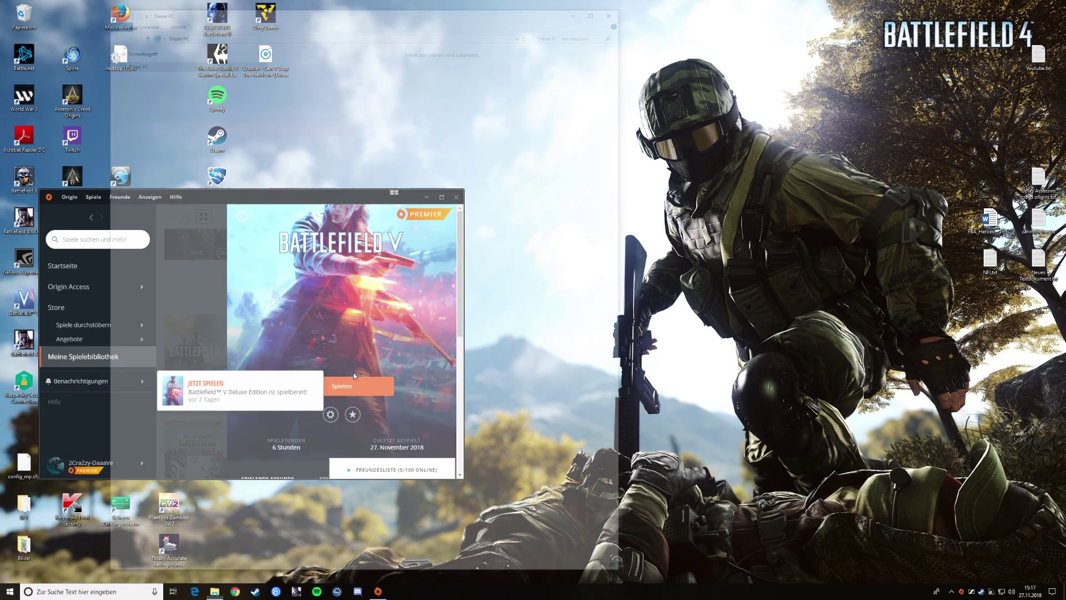
double_click(439, 157)
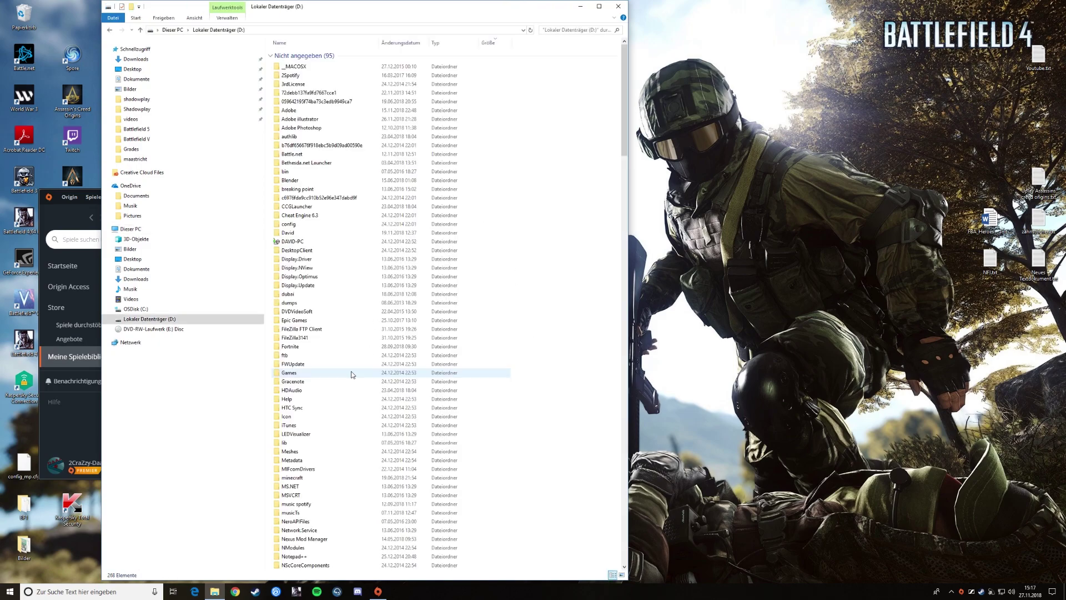
scroll(340, 450, "down", 4)
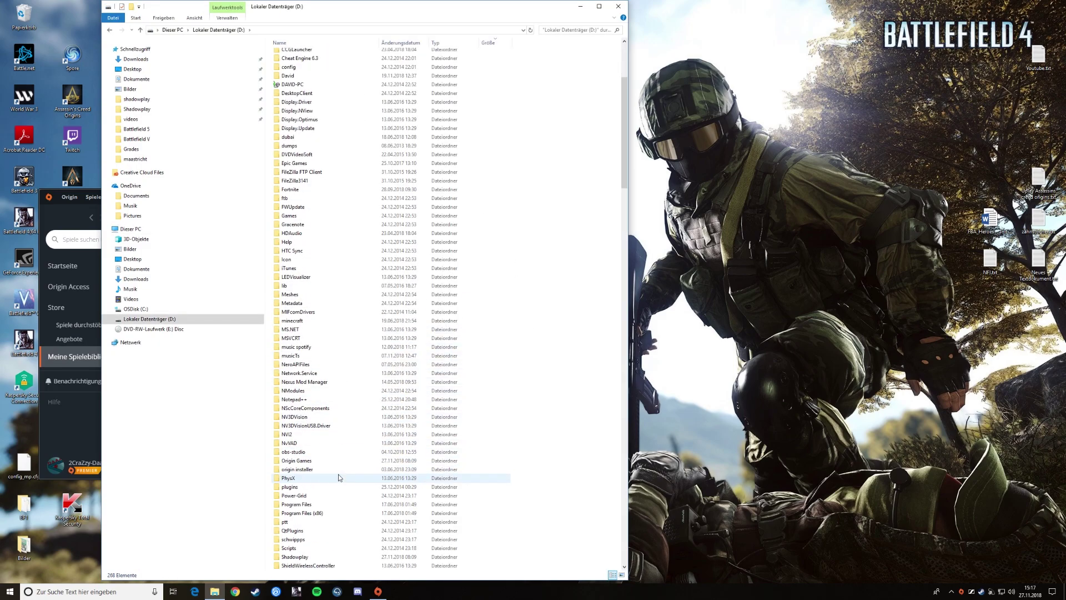
double_click(323, 464)
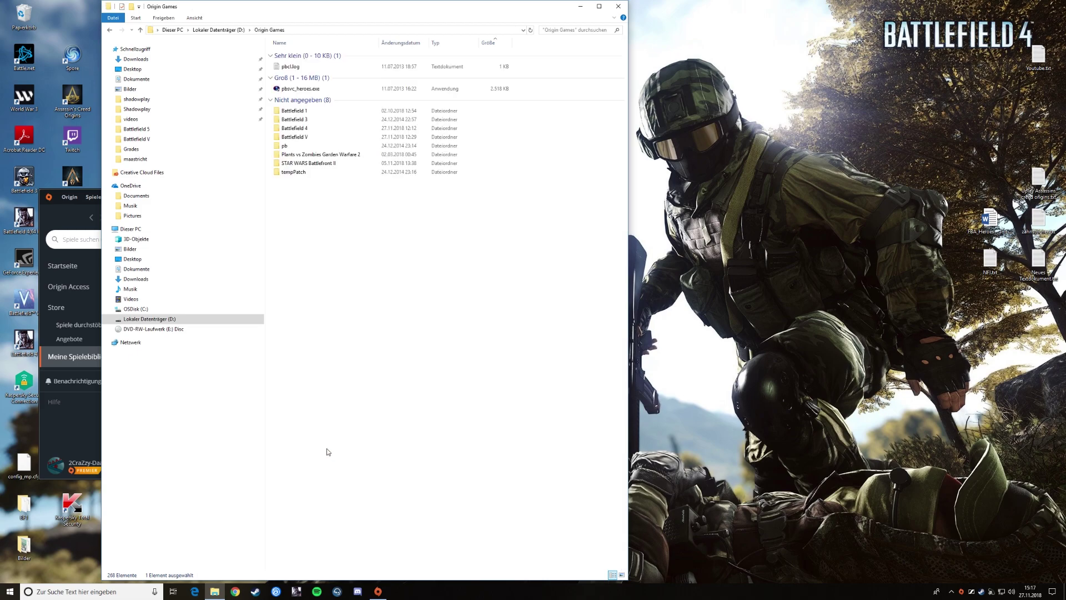
double_click(305, 137)
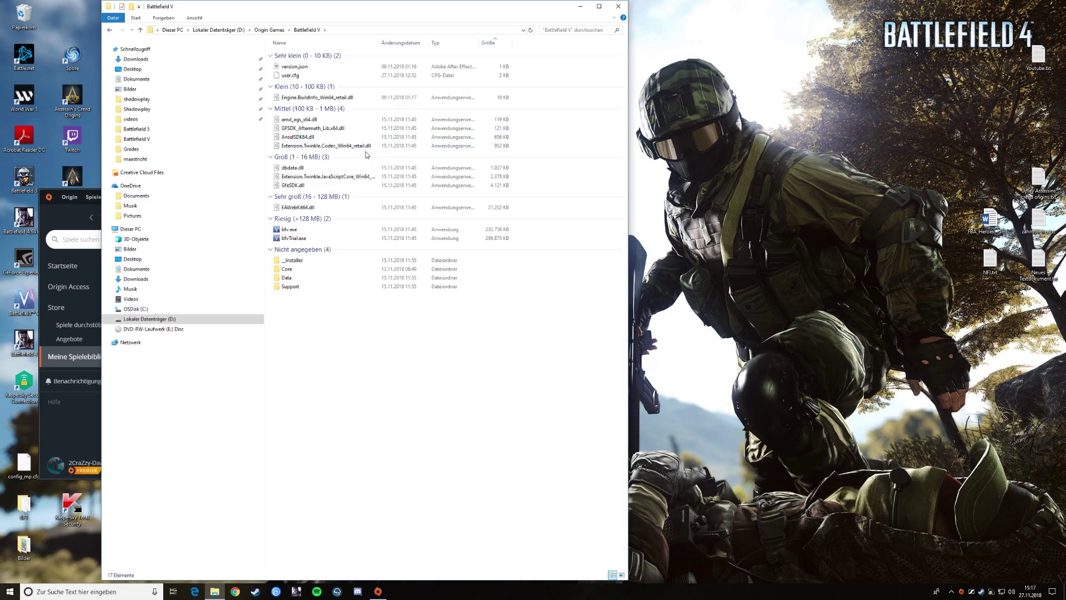
Open the file user.cfg from the Battlefield V folder for editing in Notepad++.
left_click(311, 76)
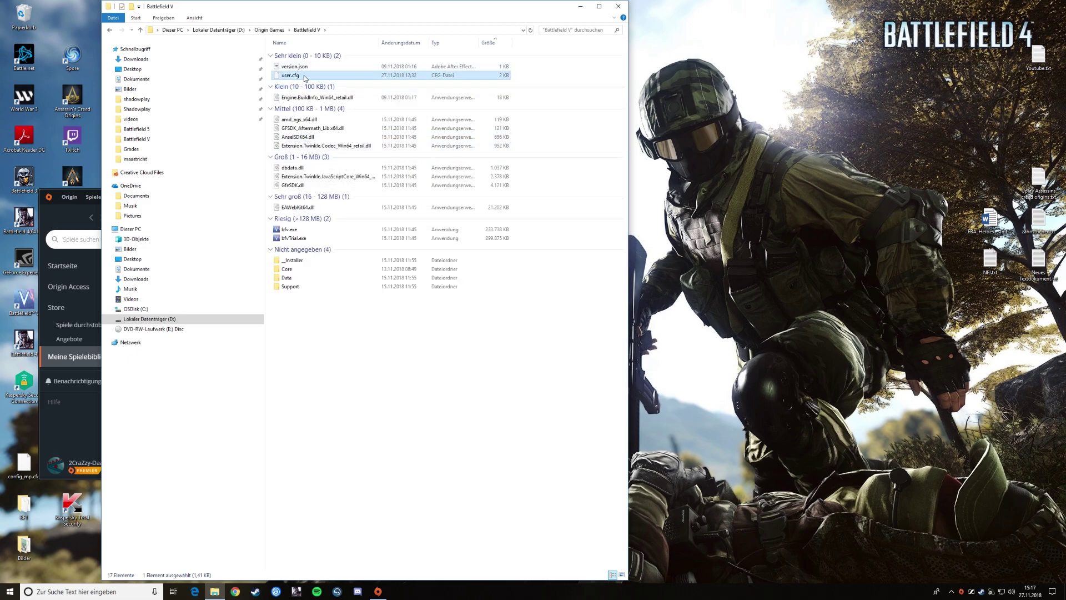
right_click(305, 76)
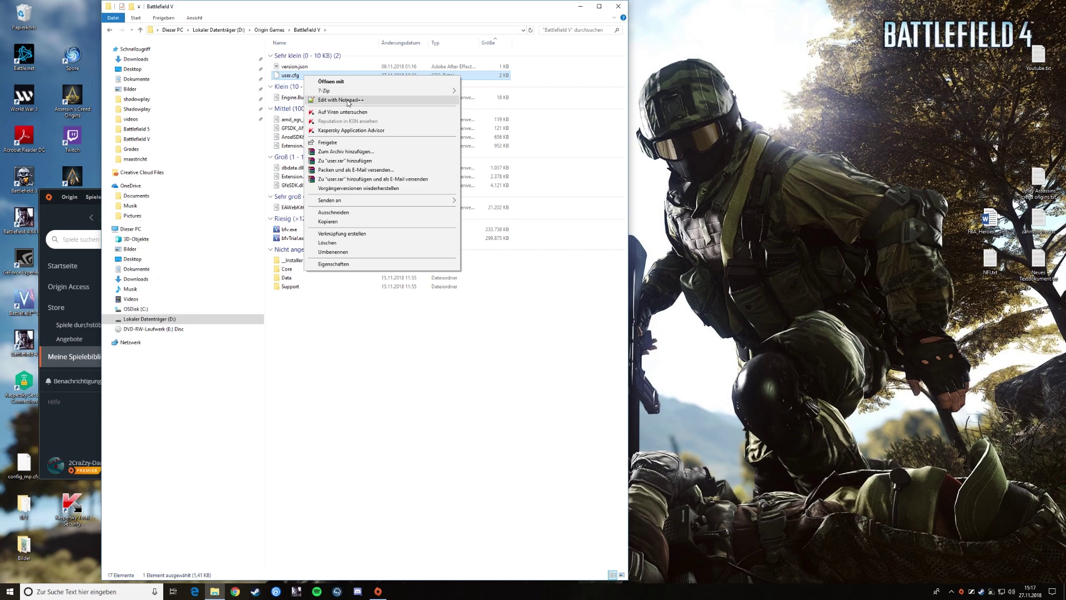
key("Escape")
left_click(352, 100)
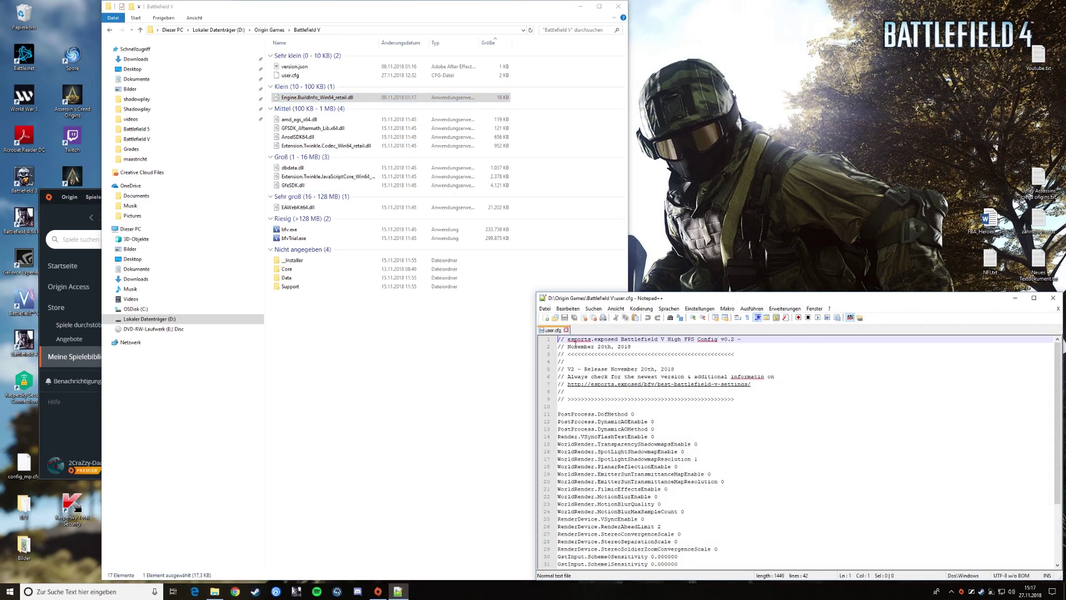
Delete the block of header comment lines above the first PostProcess command in user.cfg.
triple_click(562, 339)
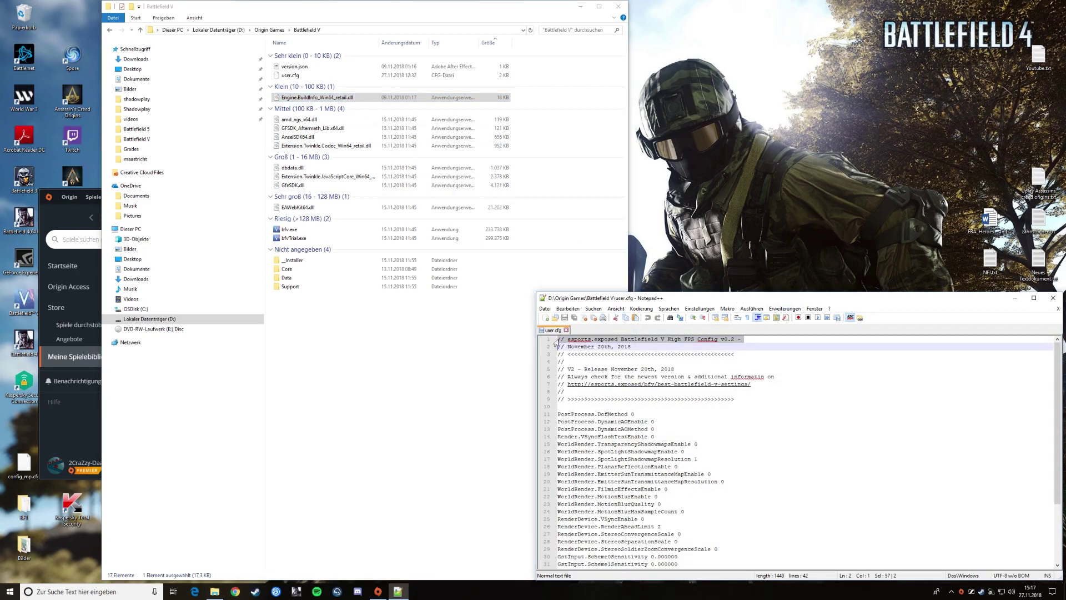
left_click(672, 348)
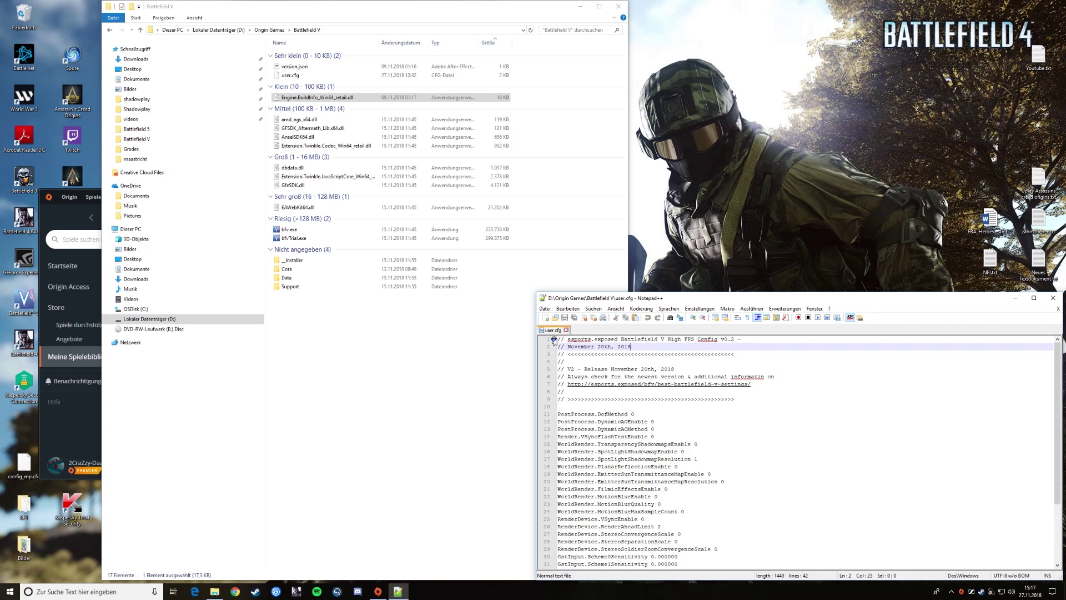
left_click_drag(559, 339, 753, 406)
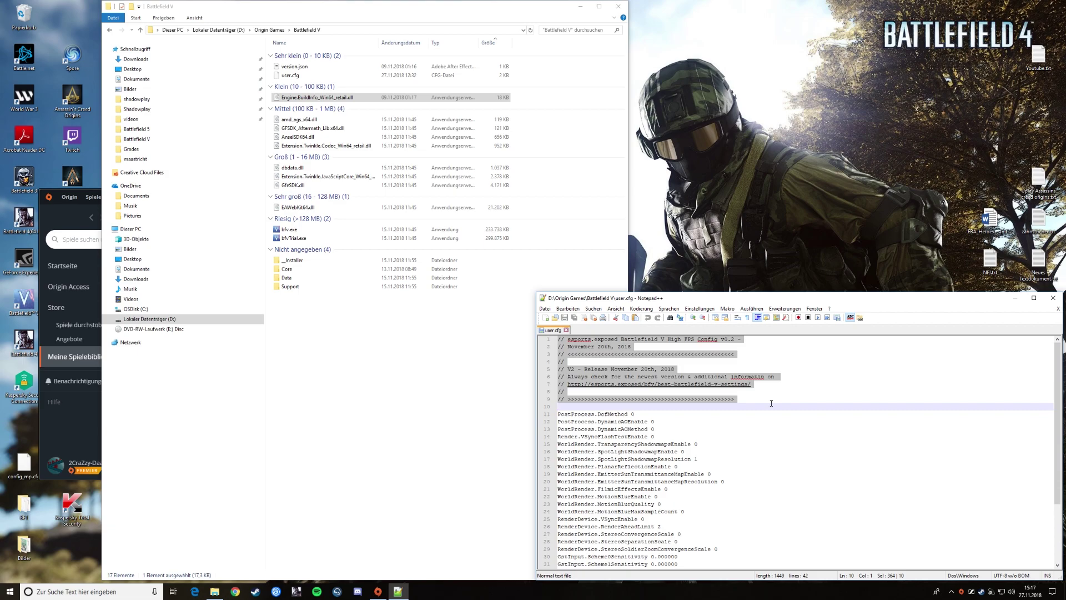
key("Delete")
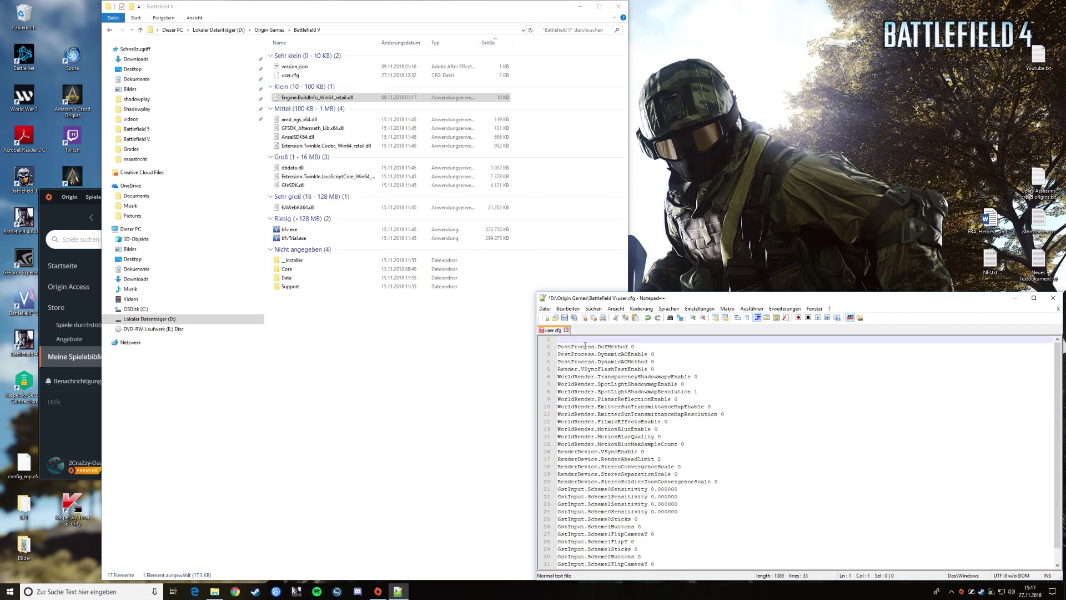
scroll(580, 348, "down", 1)
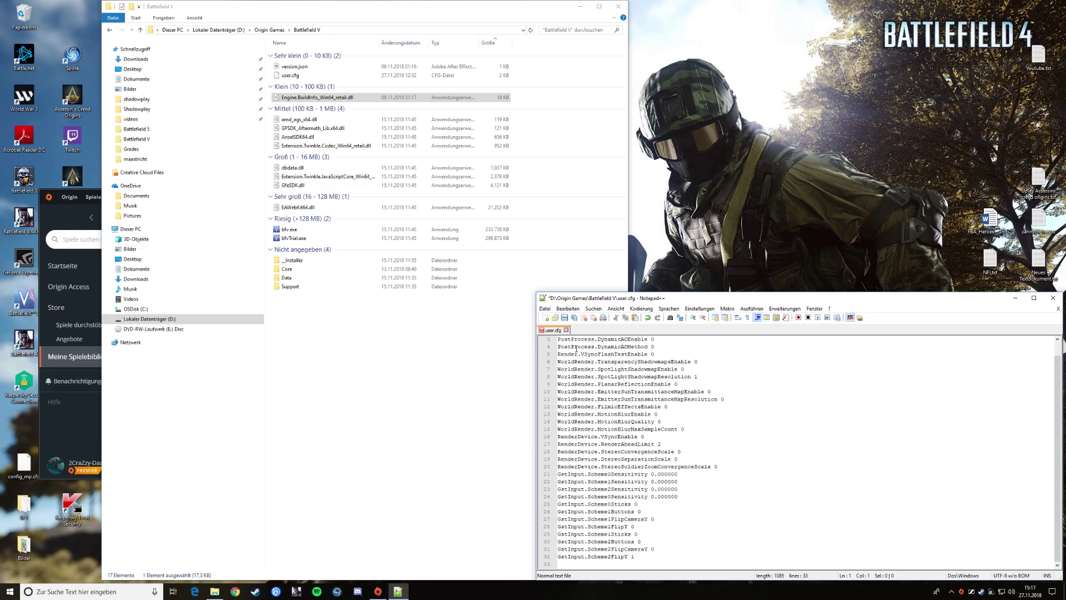
Maximize the editor window and copy all the command lines of user.cfg.
scroll(587, 350, "up", 1)
scroll(587, 350, "down", 1)
scroll(587, 352, "up", 1)
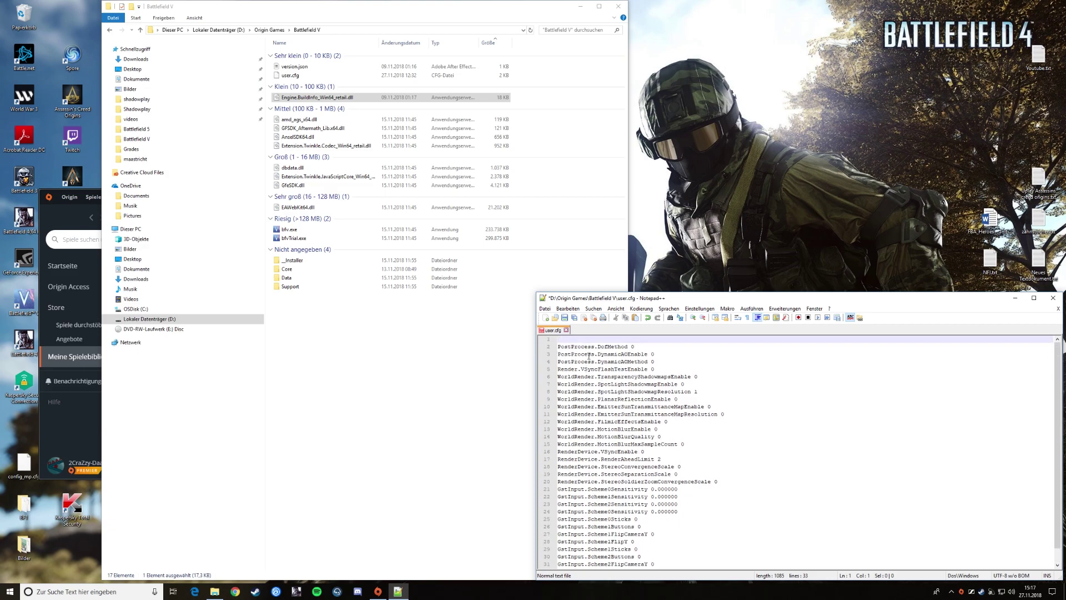
scroll(589, 355, "down", 1)
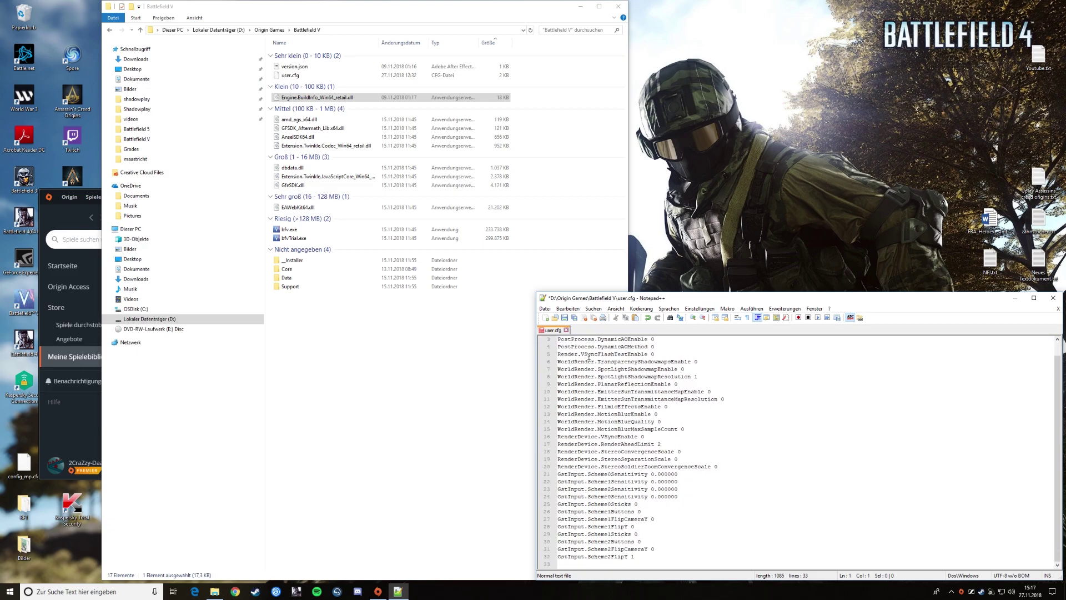
left_click(1035, 298)
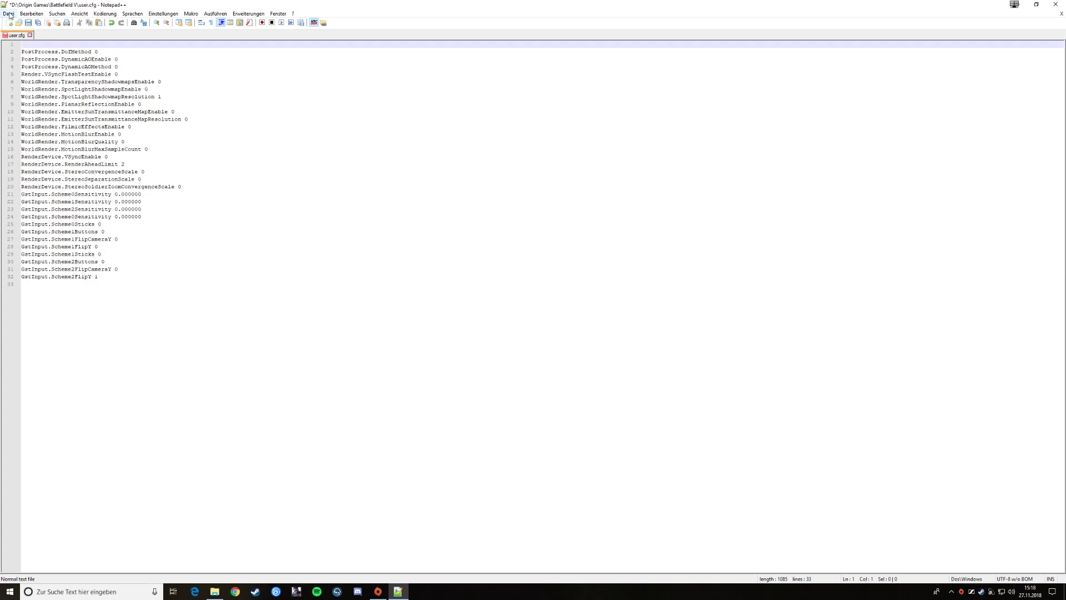
left_click_drag(22, 44, 22, 286)
key("ctrl+c")
right_click(81, 193)
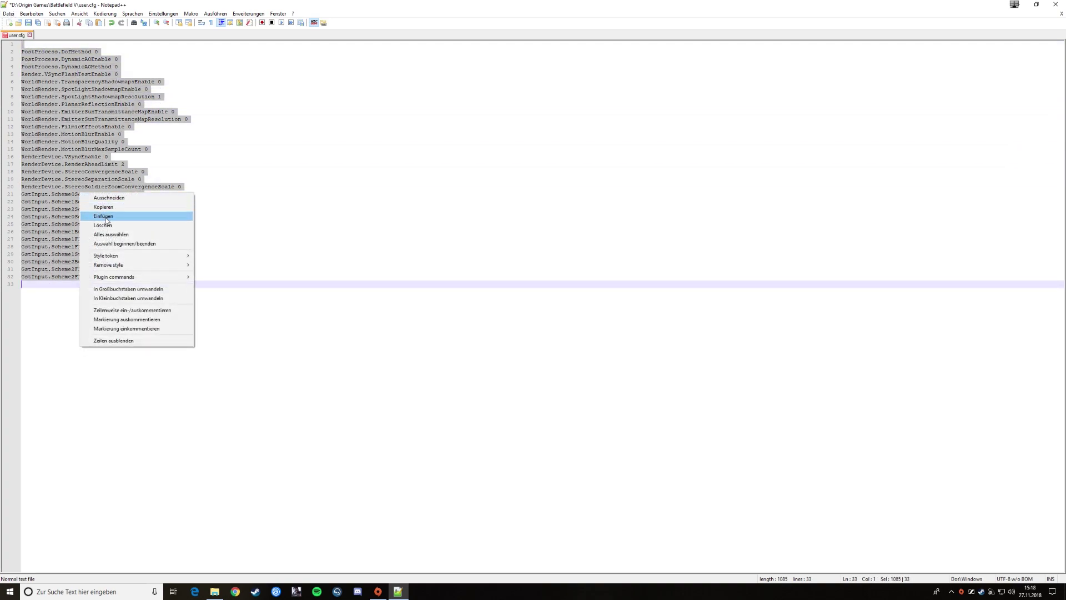
left_click(106, 208)
Create a new empty document and paste the copied user.cfg commands into it.
left_click(14, 15)
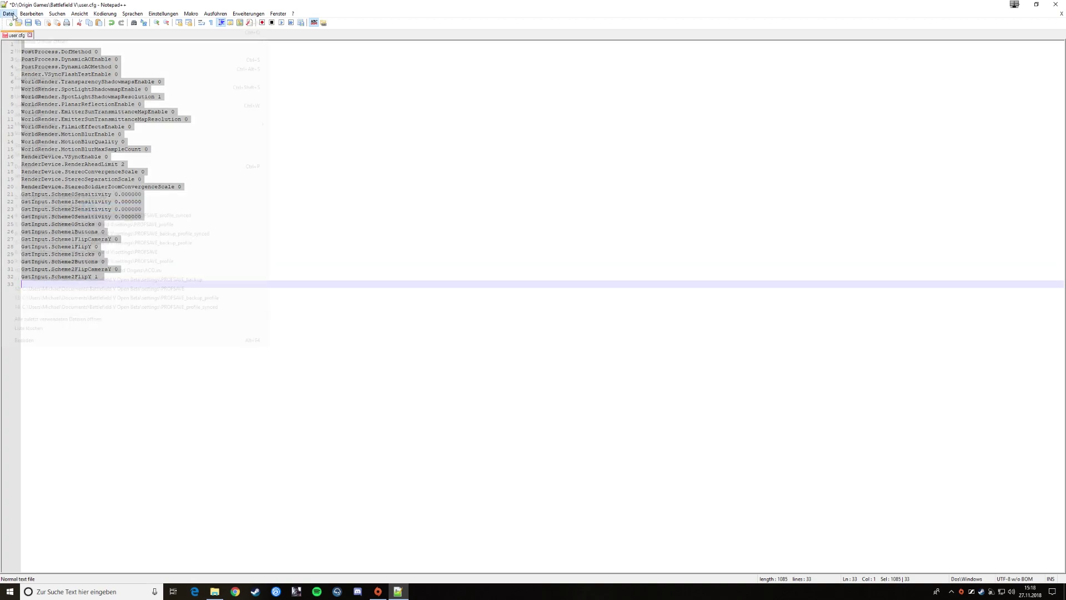
left_click(23, 24)
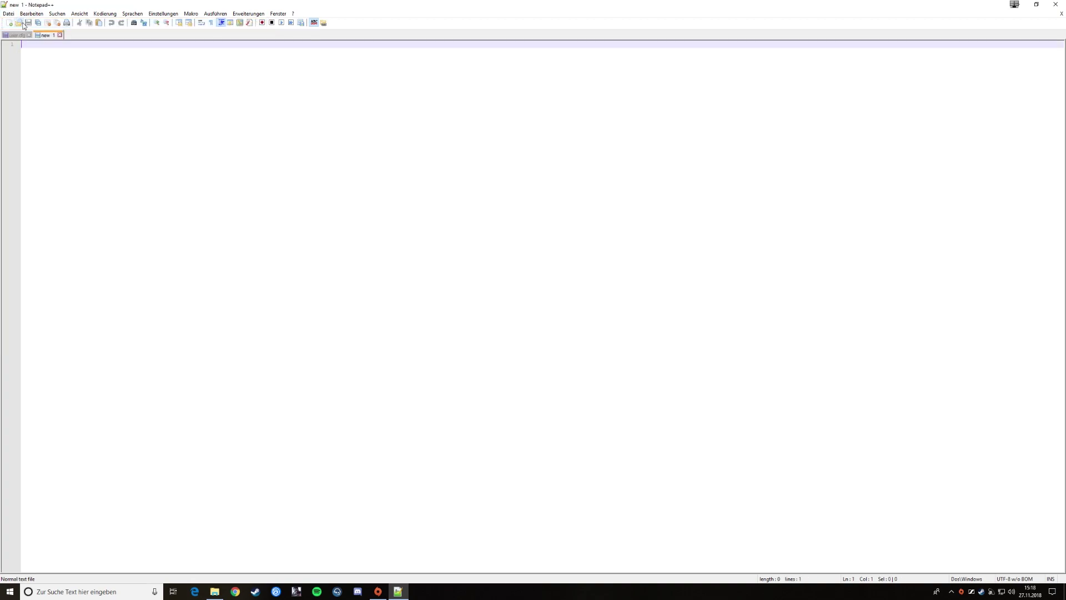
right_click(55, 45)
left_click(87, 67)
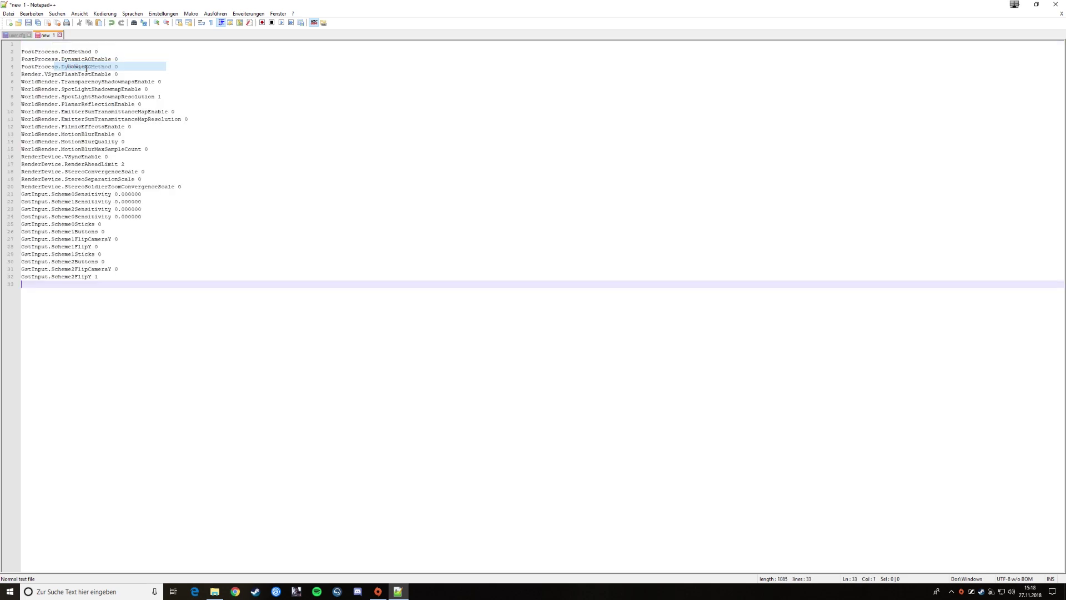
Start Save As for the new document and go to the Battlefield V folder inside Origin Games on drive D:.
left_click(9, 13)
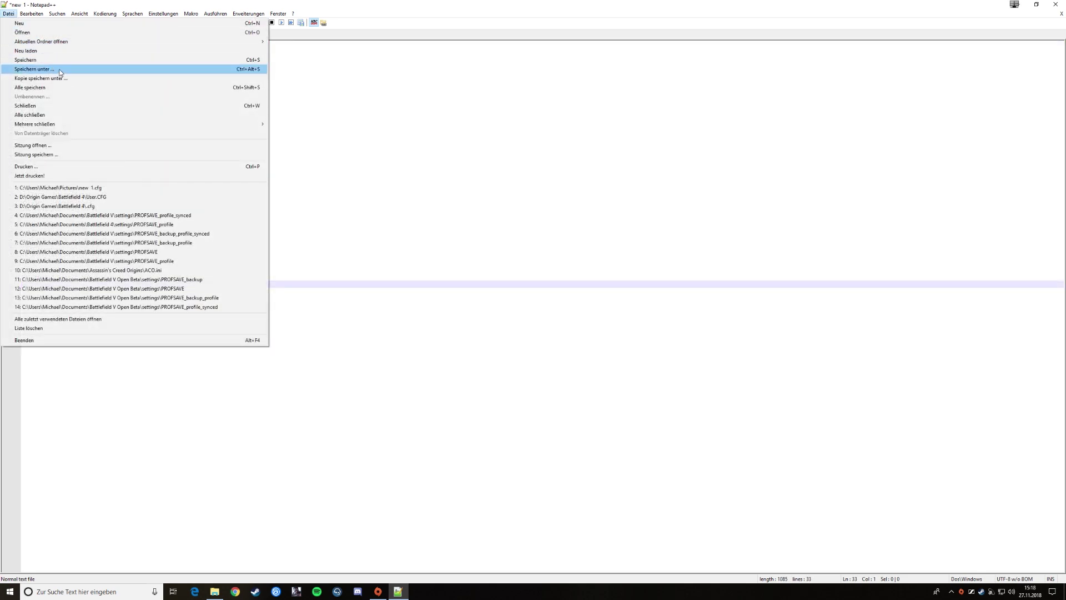
left_click(35, 69)
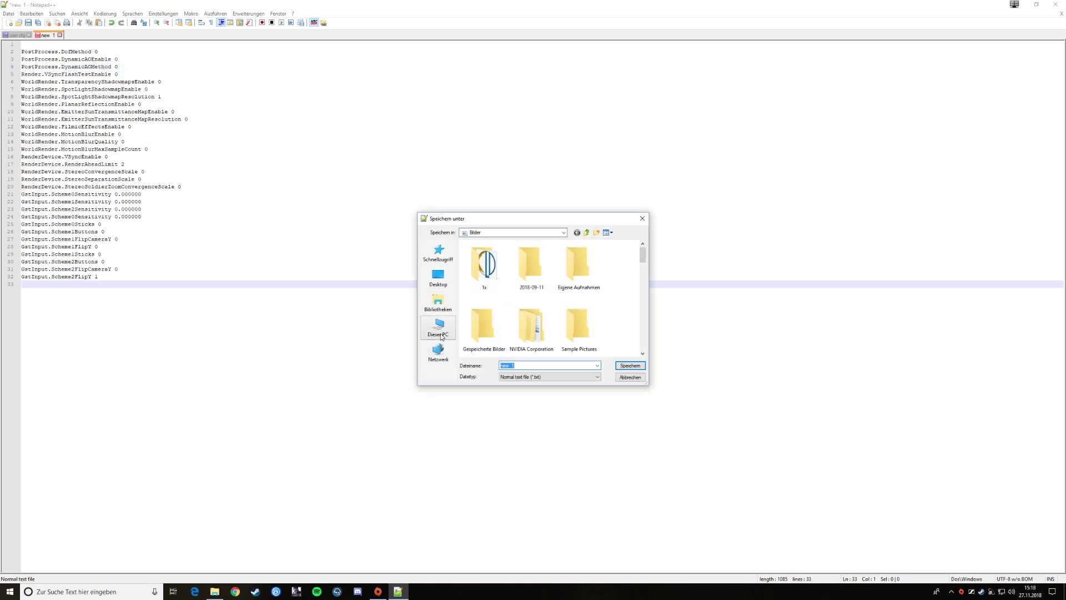
left_click(440, 331)
scroll(532, 327, "down", 3)
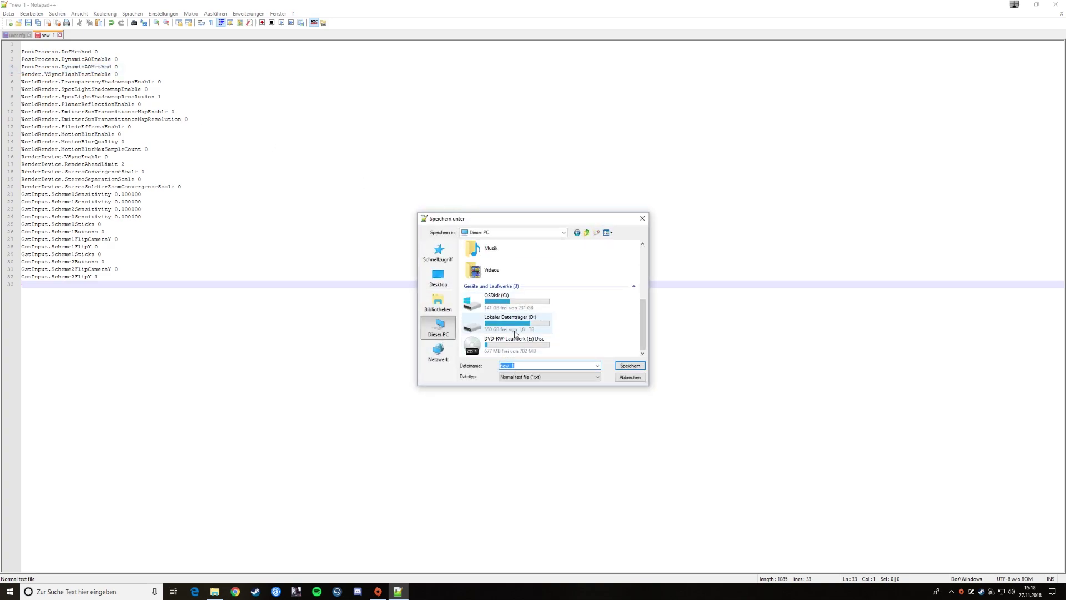
double_click(515, 335)
scroll(526, 297, "down", 10)
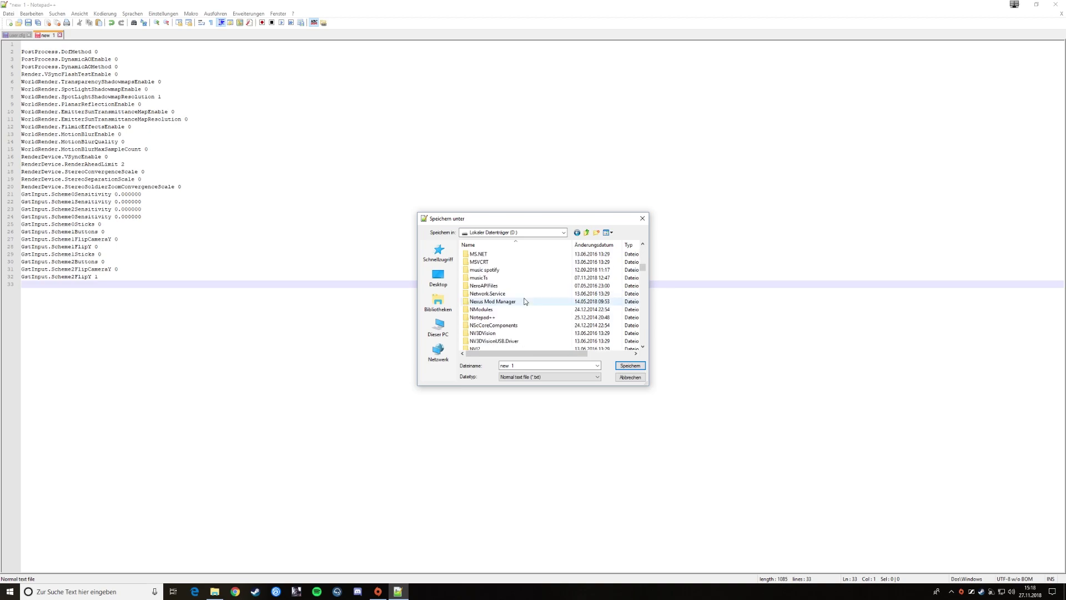
scroll(526, 301, "down", 10)
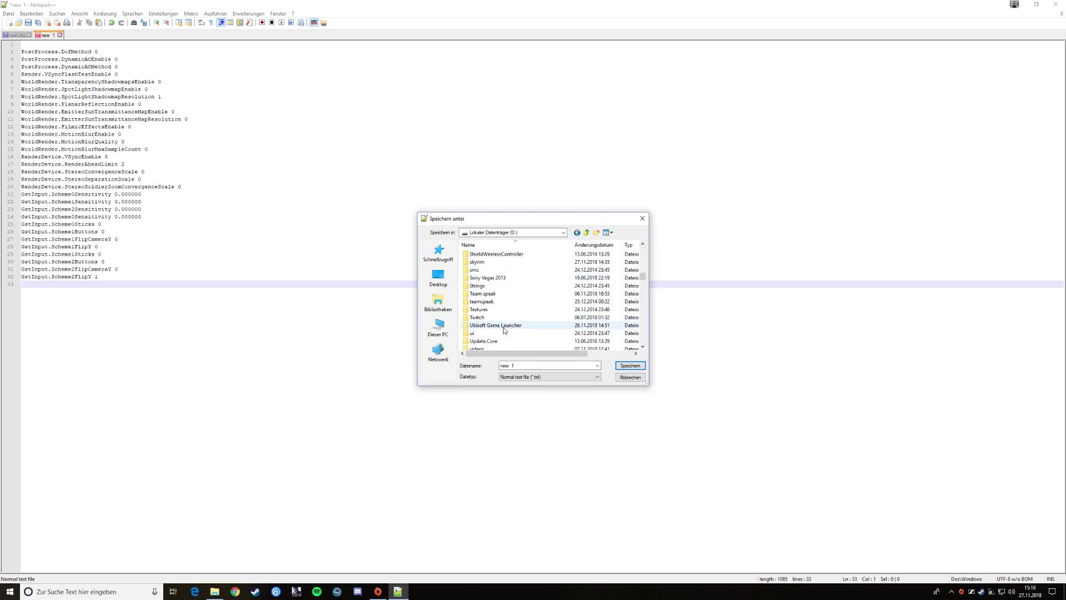
scroll(505, 328, "down", 3)
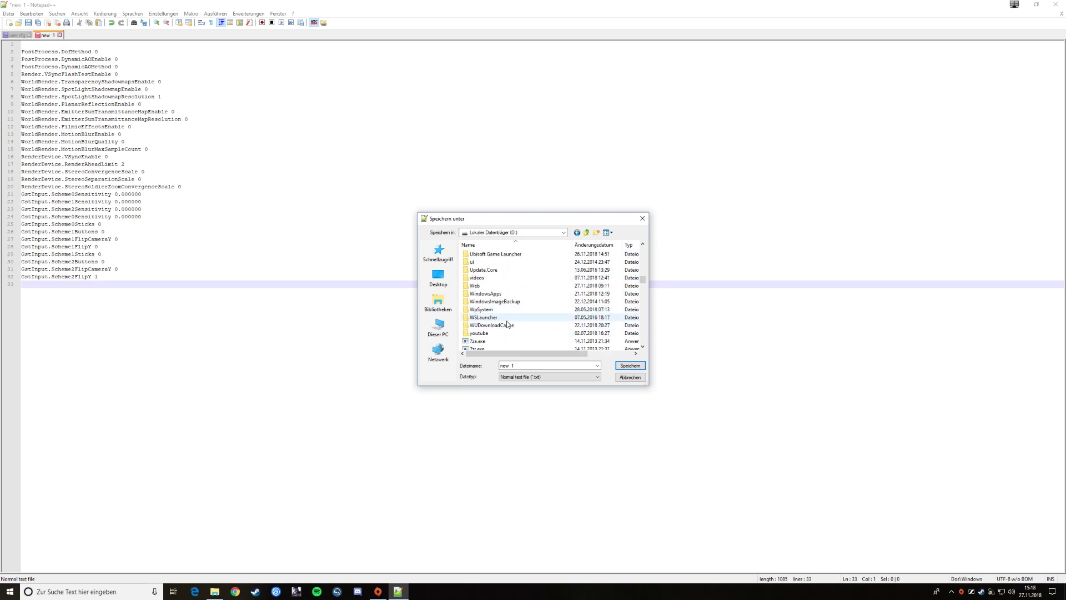
scroll(507, 324, "up", 4)
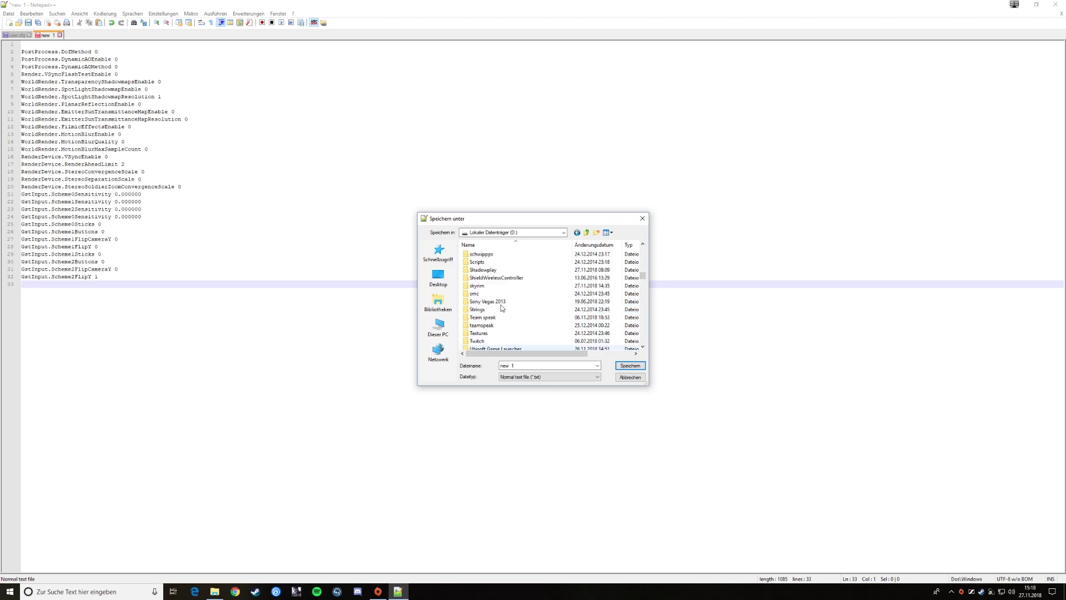
scroll(502, 308, "up", 3)
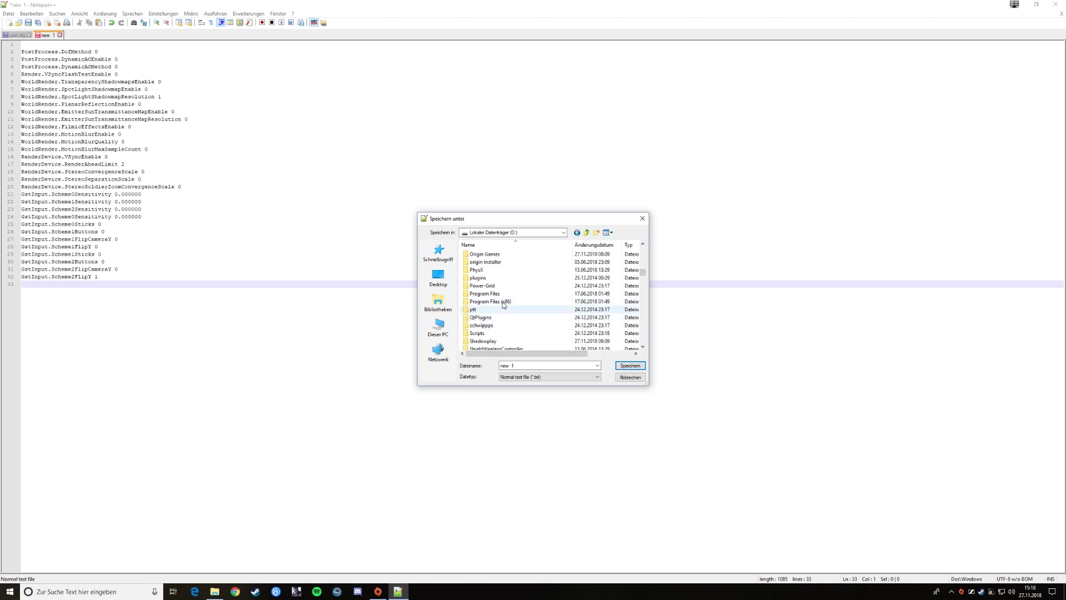
double_click(500, 255)
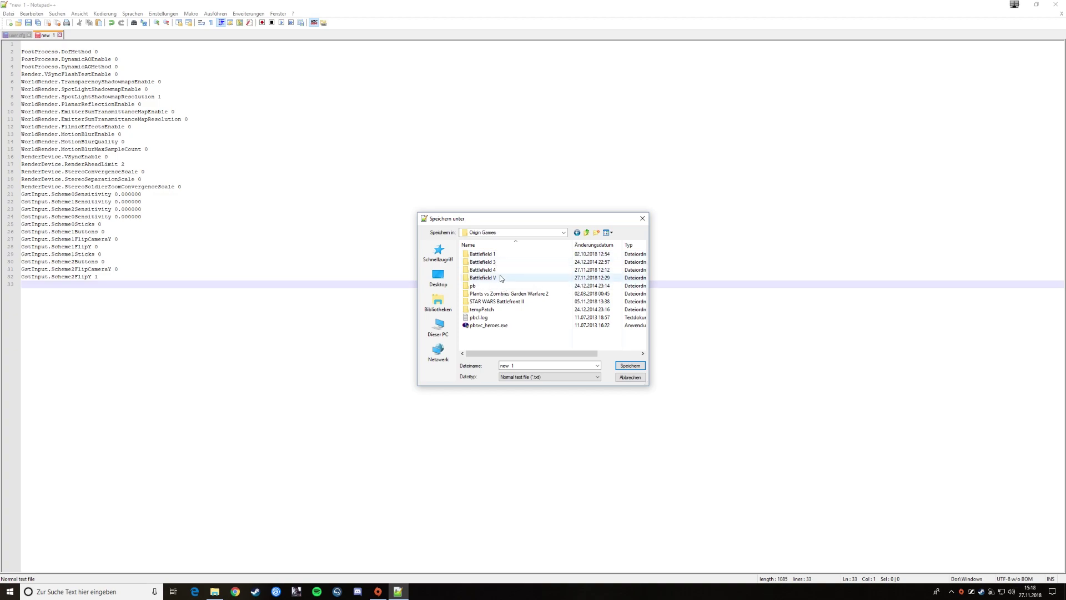
double_click(500, 278)
Save the new document as user.cfg, replacing the existing file, and close its tab.
double_click(489, 272)
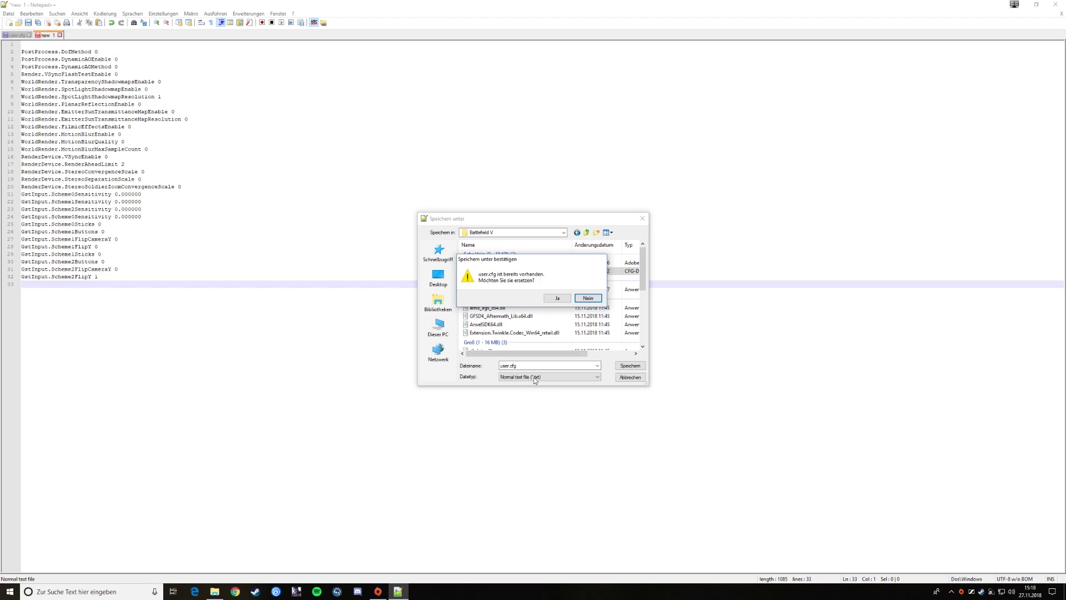
left_click(560, 298)
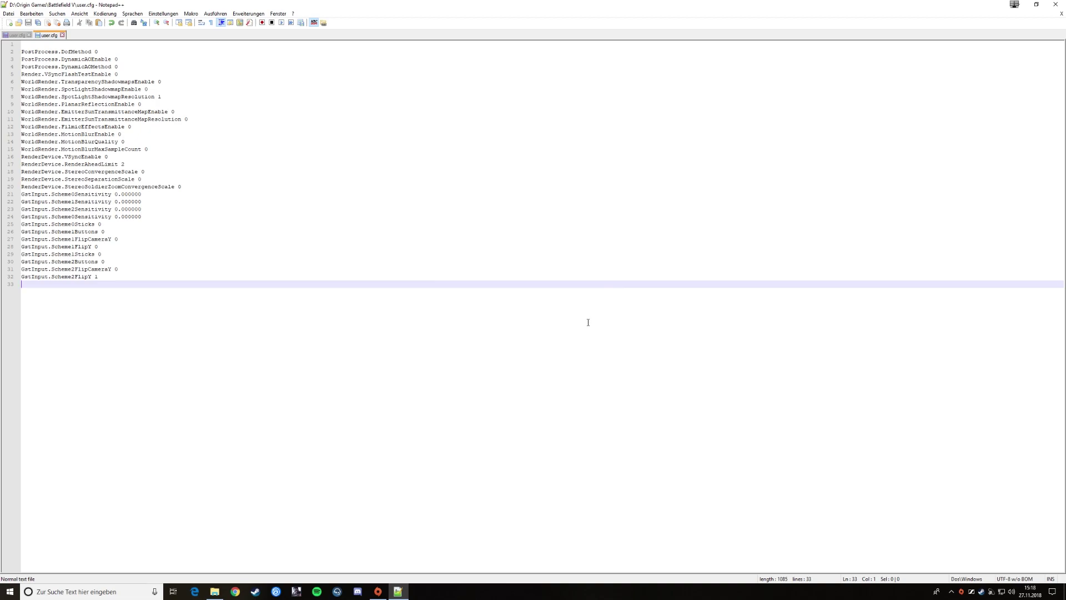
left_click(62, 35)
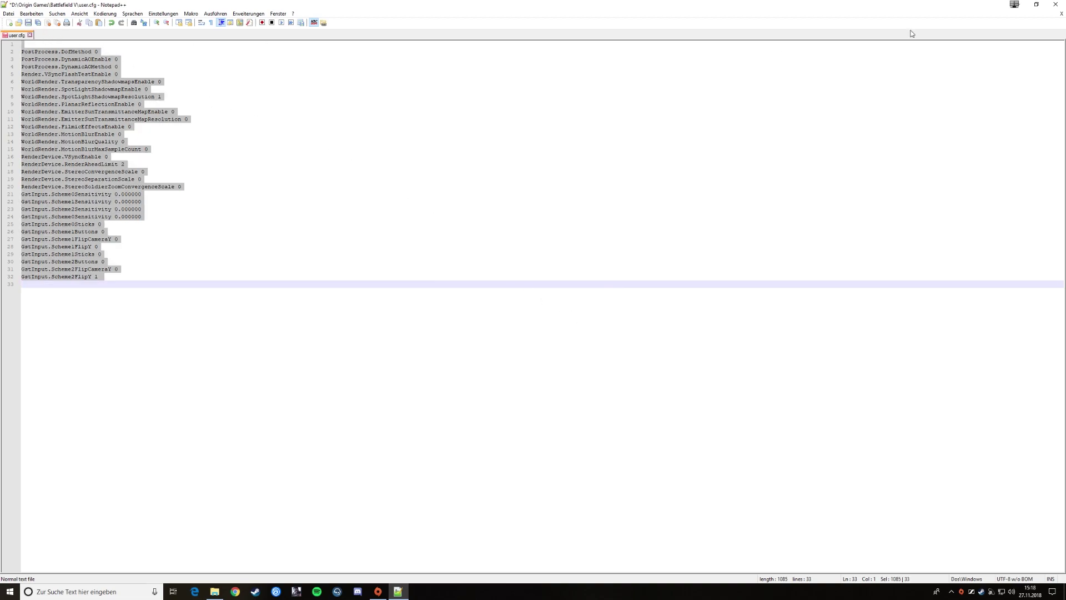
Close the editor, reopen user.cfg from the Battlefield V folder in Notepad++ and reload the saved version from disk.
left_click(1057, 5)
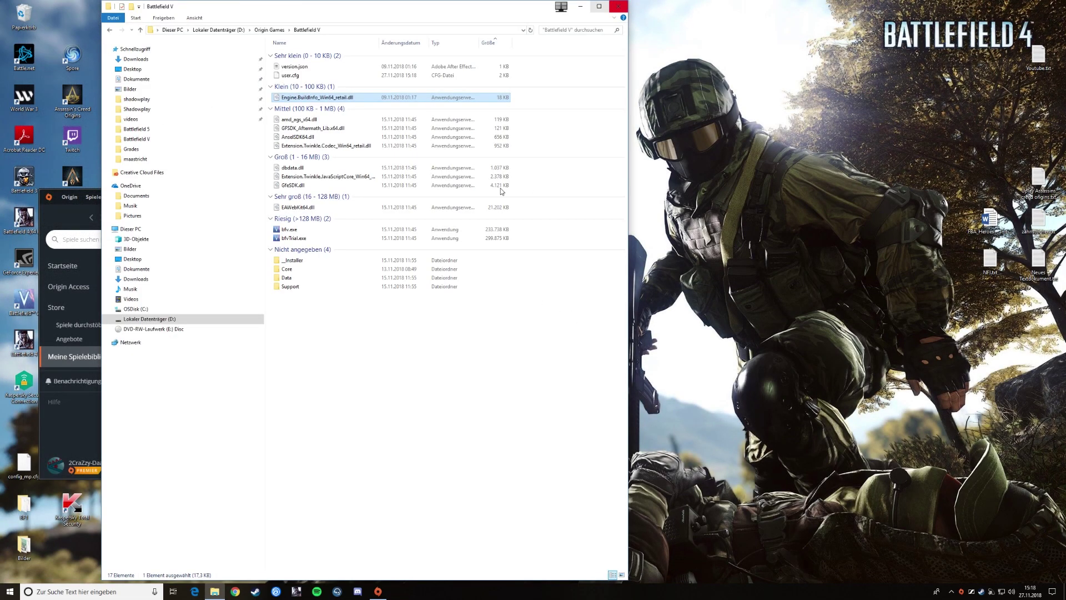
right_click(305, 76)
left_click(345, 103)
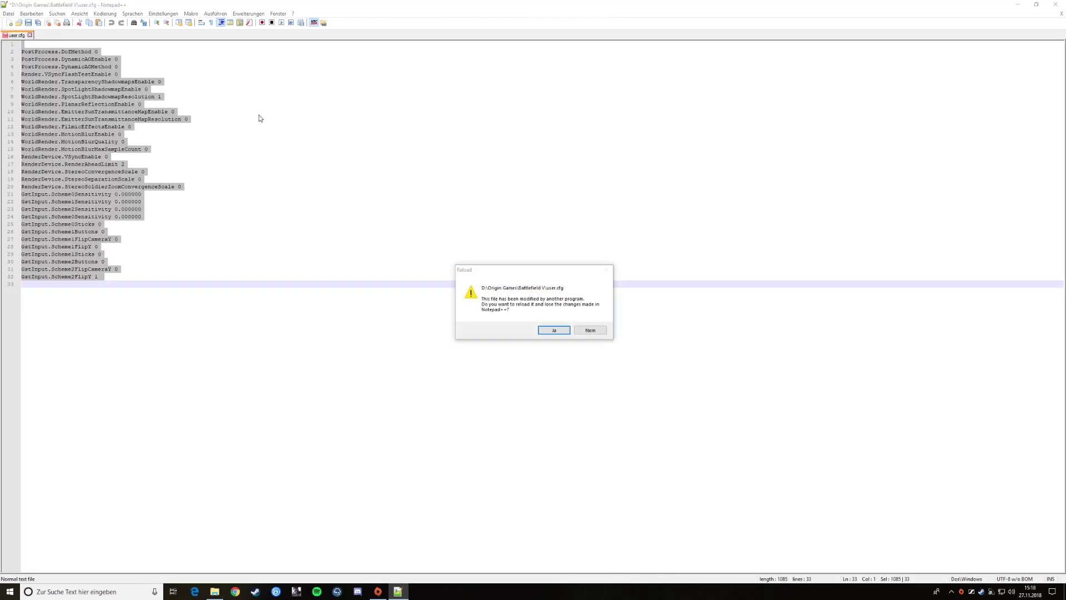
left_click(555, 330)
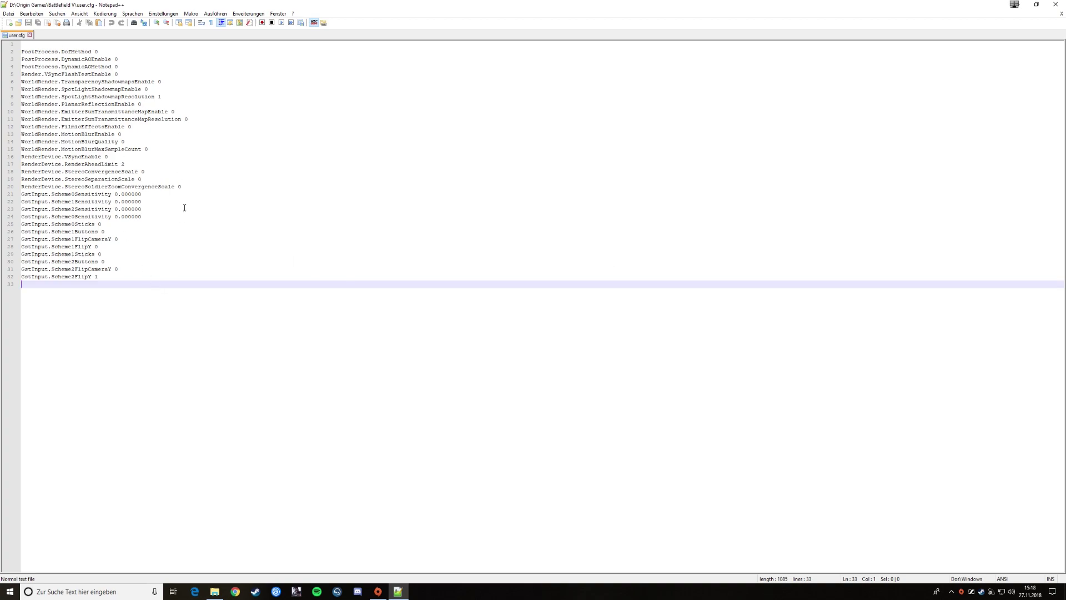
Close the user.cfg document, the editor and the Battlefield V folder window.
left_click(30, 35)
left_click(1055, 4)
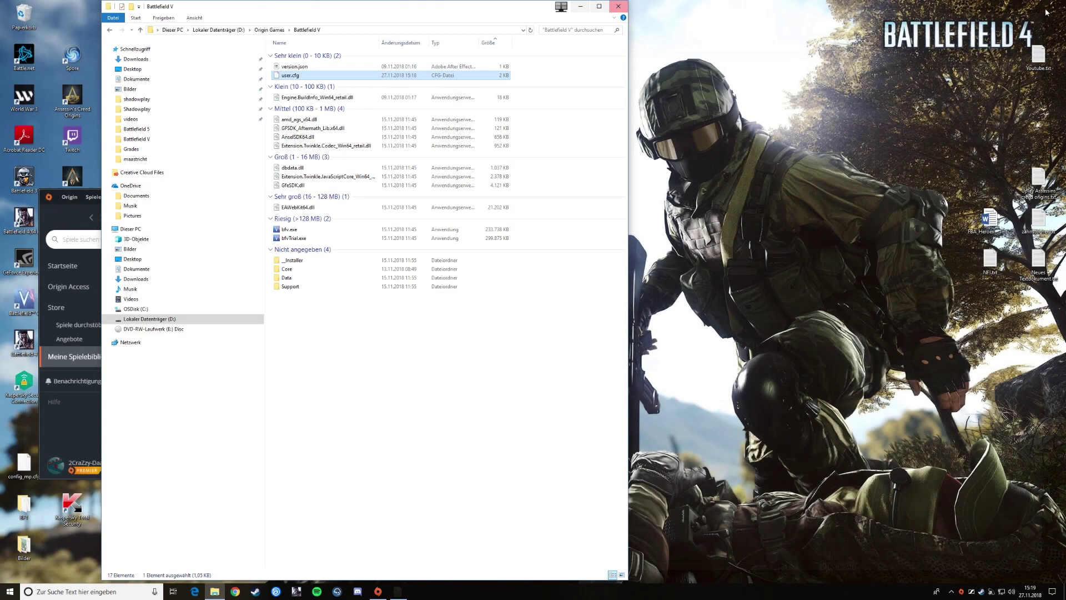
left_click(618, 7)
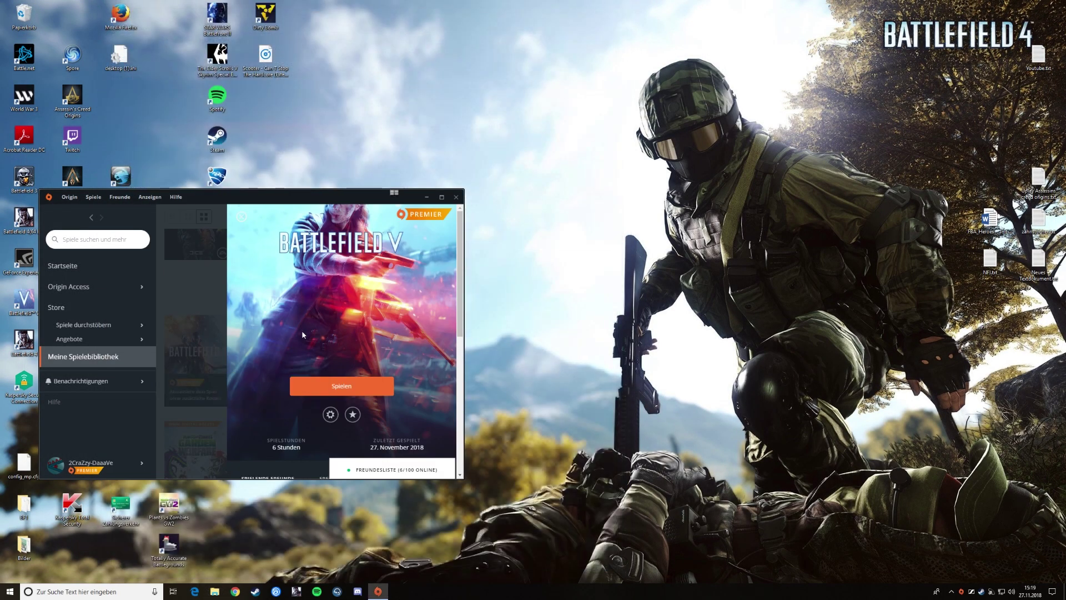